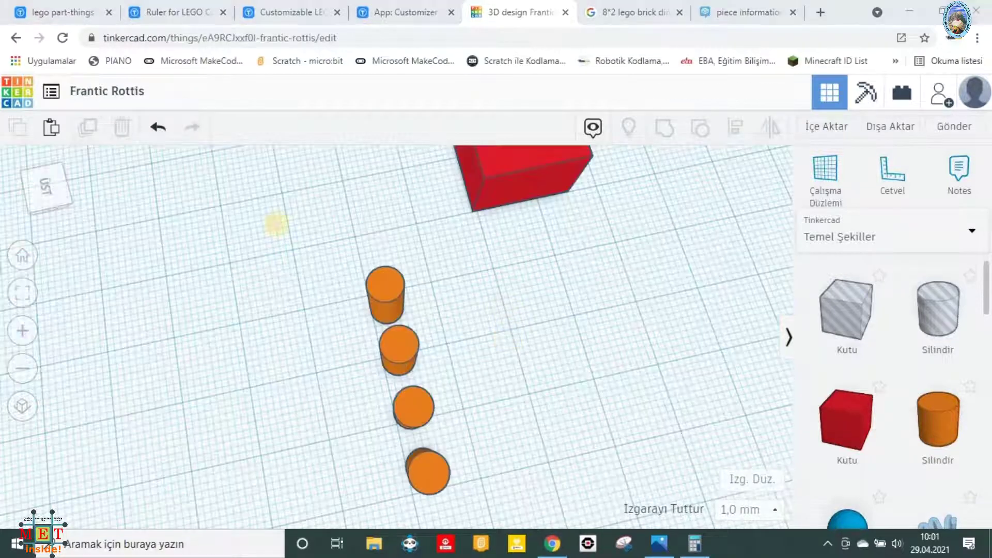
Step: Rename the design to "lego bricks 4*2"
left_click(115, 97)
type("lego ")
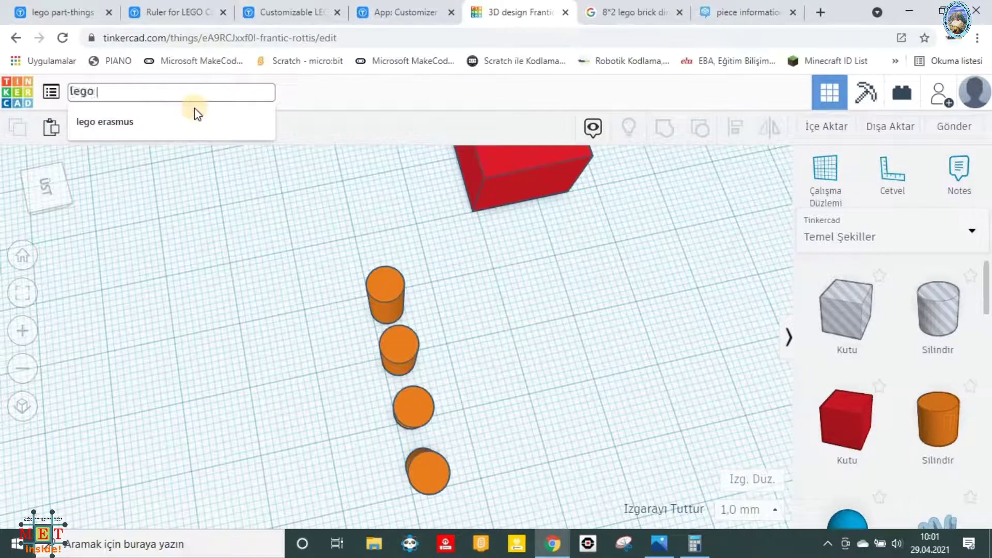
type("bricks 4*2")
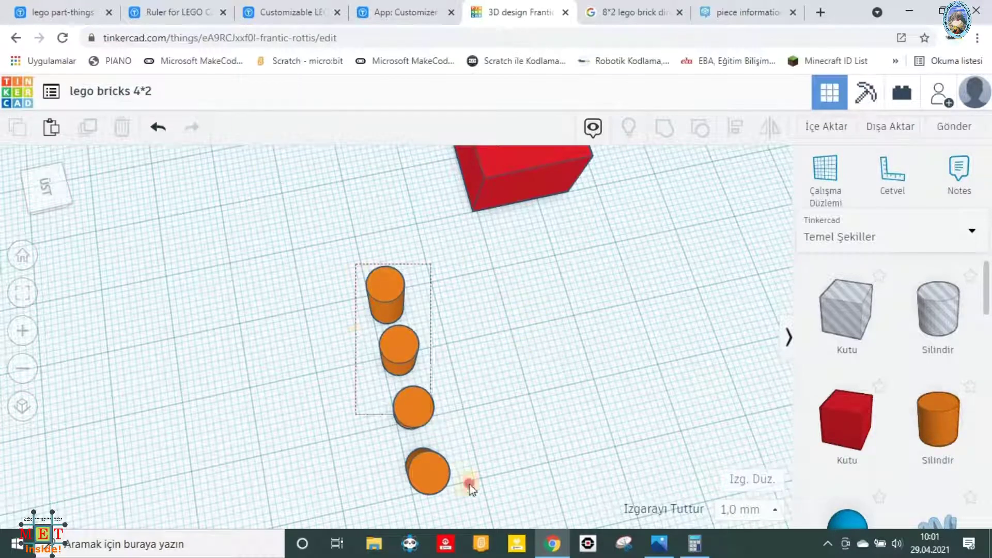
Step: Duplicate the row of four orange cylinders and place the copy beside the original row
left_click_drag(470, 488, 471, 490)
left_click(94, 137)
left_click_drag(385, 352, 464, 342)
Step: Align the two rows of cylinders with each other along their length
left_click_drag(305, 408, 487, 357)
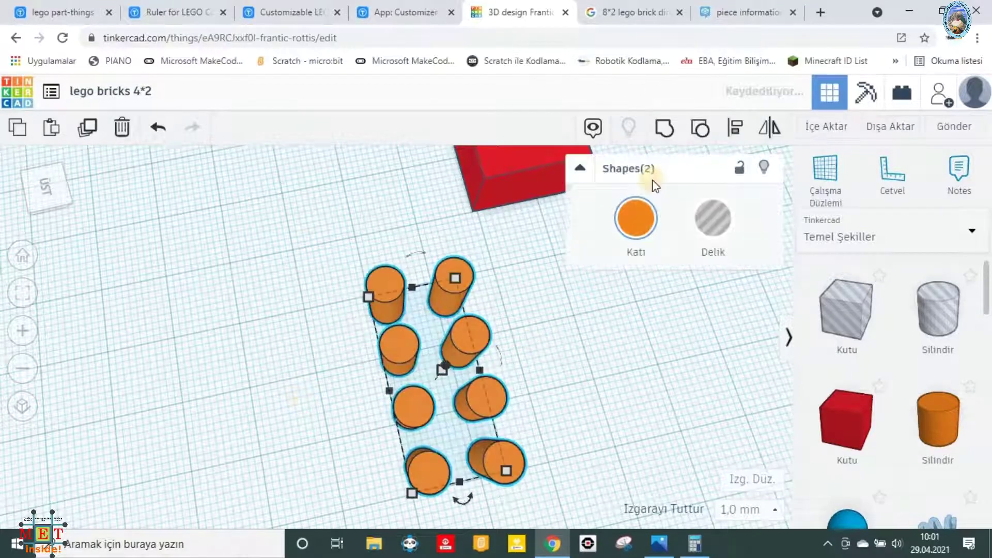
left_click(738, 129)
left_click(355, 300)
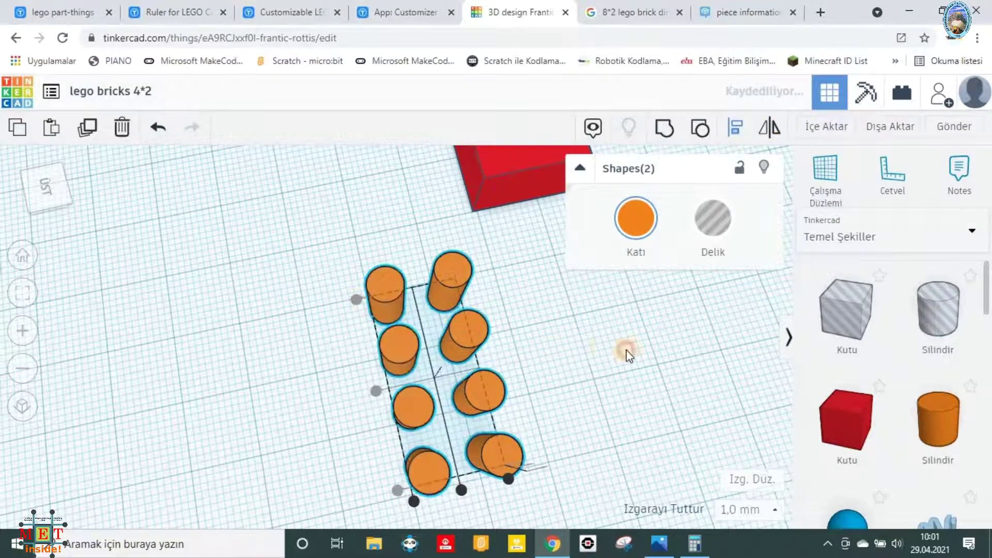
left_click(627, 352)
Step: Try to resize both cylinder rows together to an overall width of 12.80 mm
scroll(514, 433, "down", 2)
right_click_drag(490, 405, 353, 361)
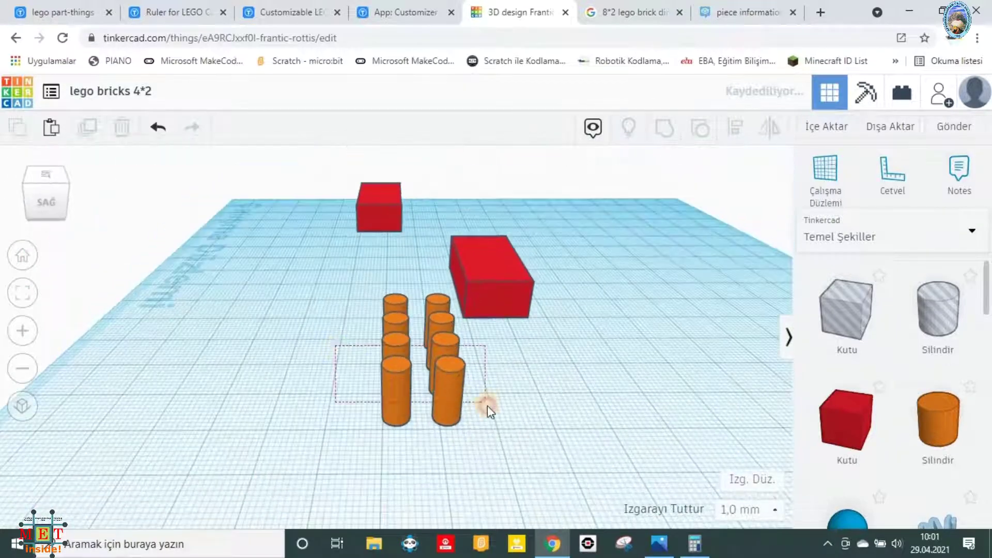
left_click_drag(487, 405, 487, 406)
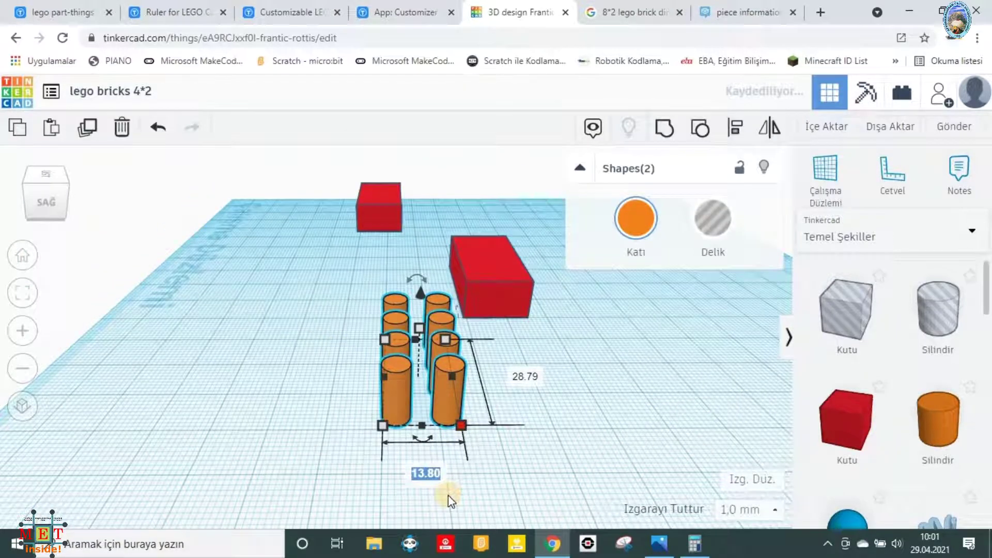
type("8")
key("Return")
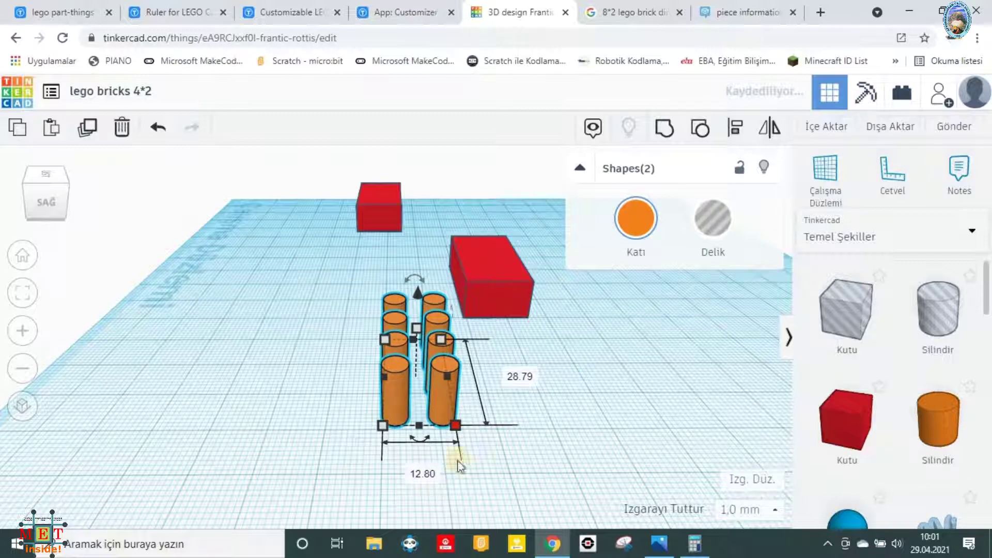
Step: Check the width of a single cylinder row and undo the last resize
left_click(557, 460)
left_click(401, 423)
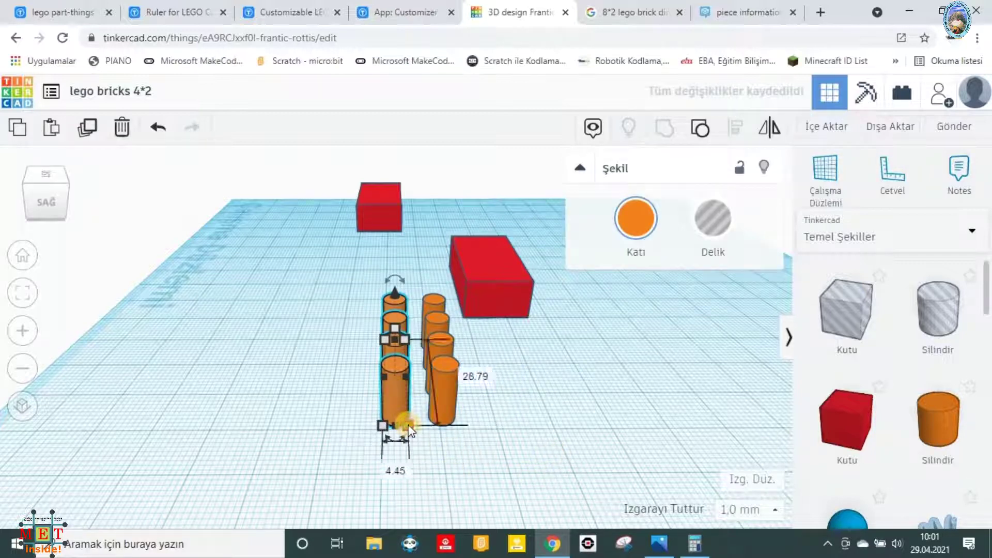
left_click(527, 450)
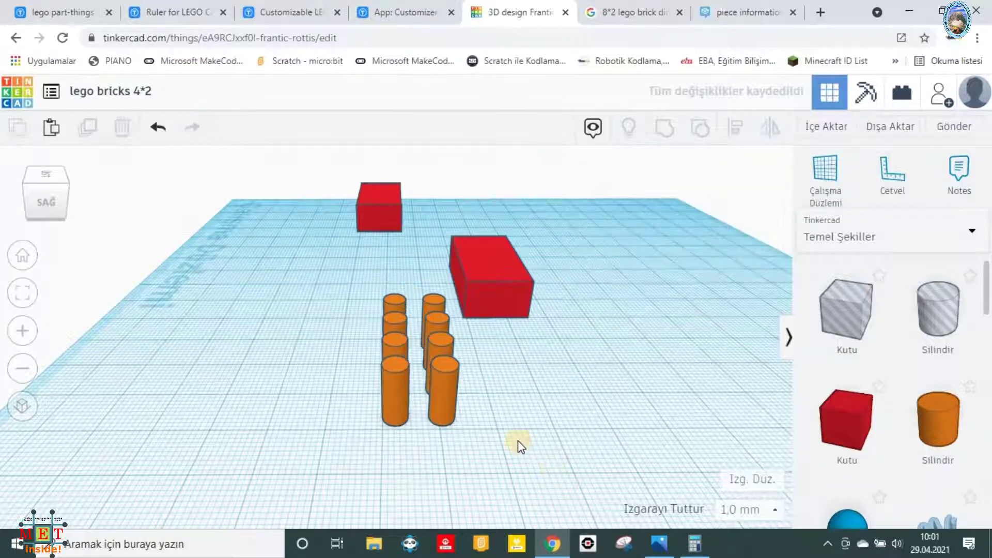
key("ctrl+z")
Step: Move the copied cylinder row 1 mm closer to the original row and check the overall width of both rows
scroll(401, 393, "up", 3)
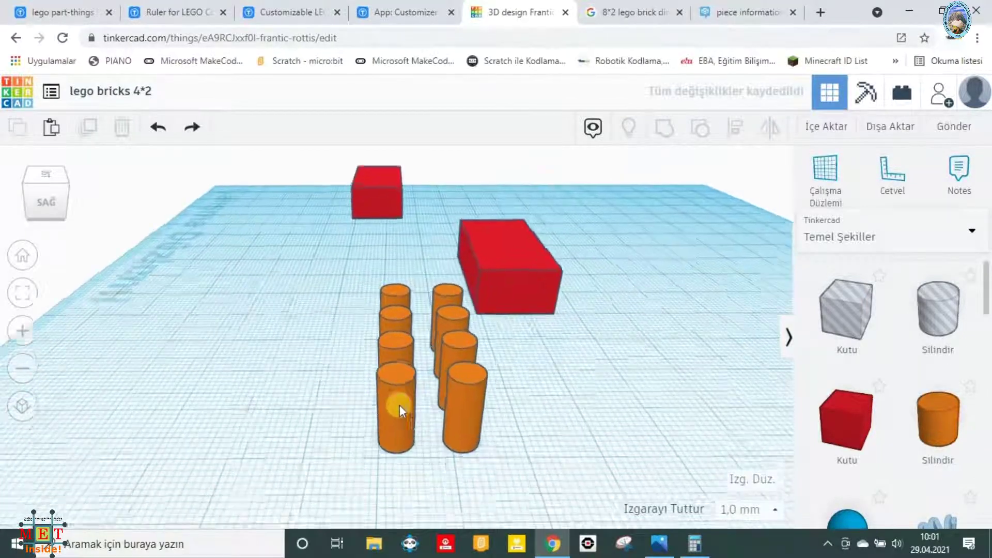
left_click(495, 439)
scroll(523, 455, "down", 2)
left_click_drag(313, 352, 496, 479)
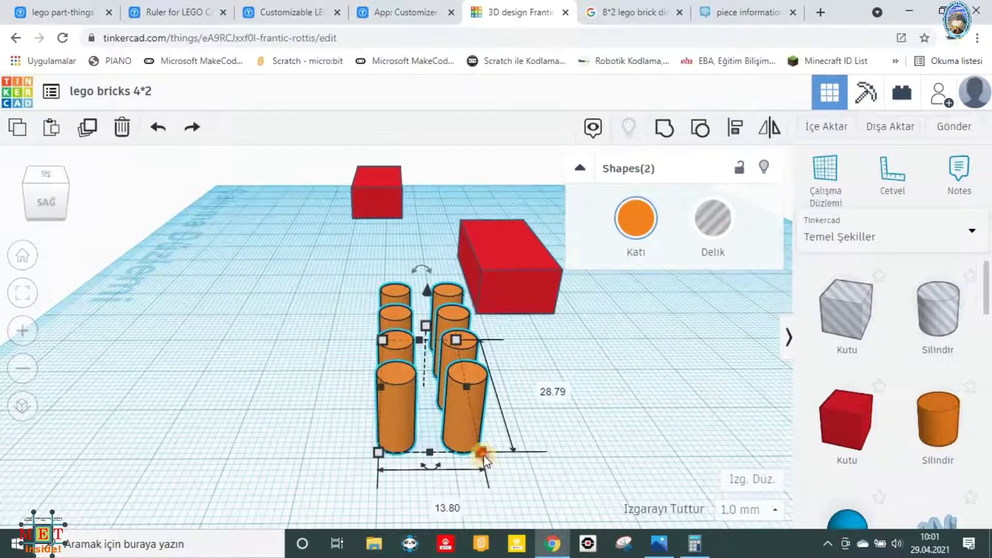
left_click(513, 492)
left_click(454, 442)
left_click(520, 492)
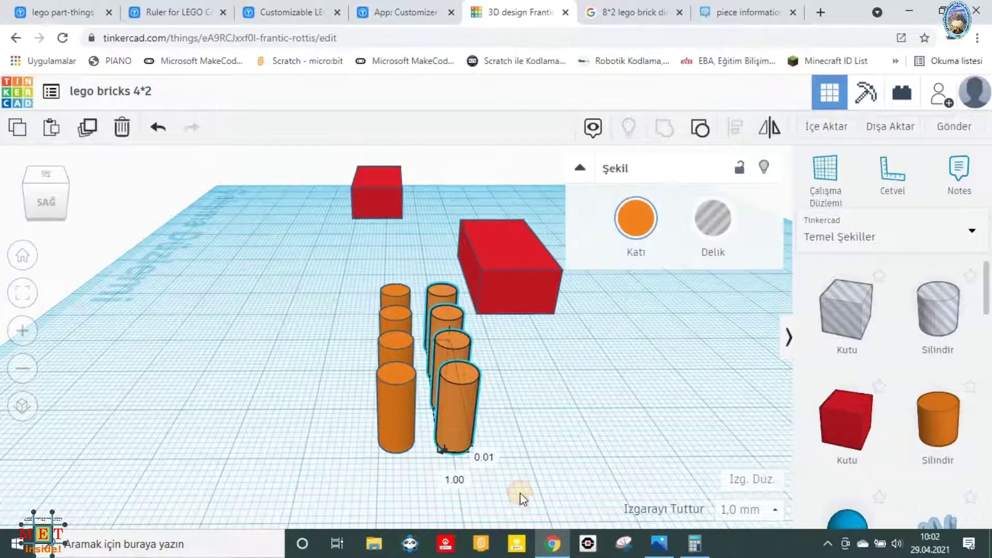
left_click_drag(471, 480, 473, 451)
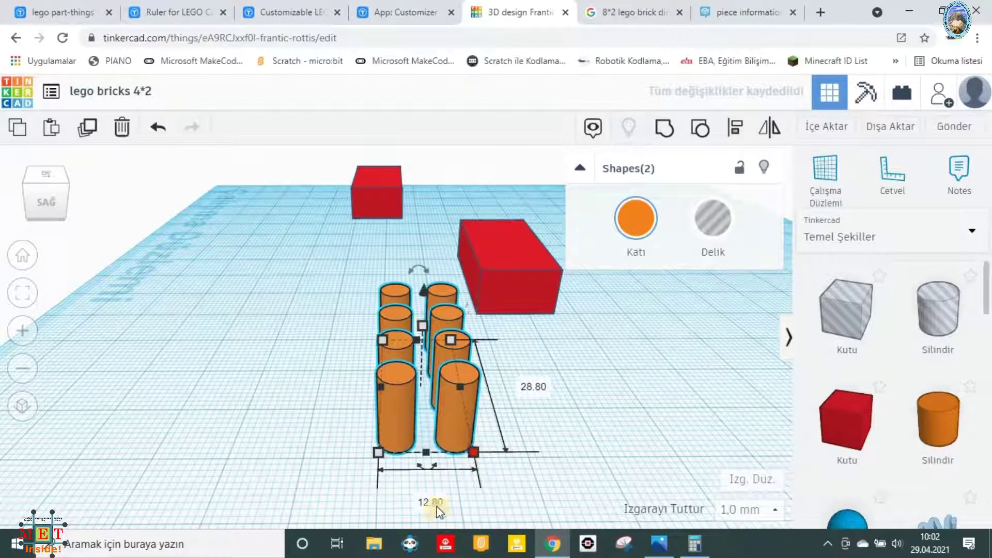
Step: Realign both cylinder rows lengthwise so that their ends line up
left_click(287, 433)
right_click_drag(286, 433, 581, 307)
left_click_drag(454, 339, 570, 247)
key("l")
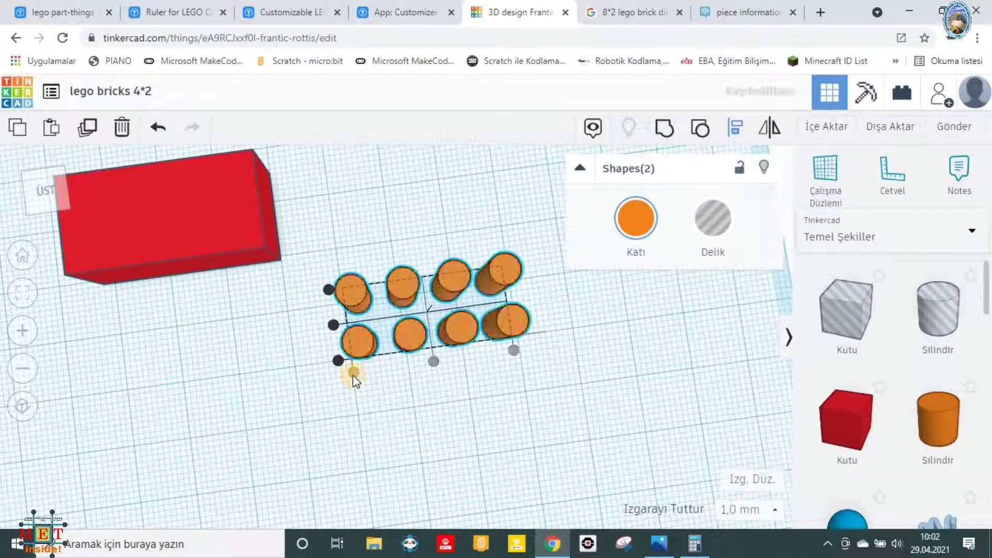
left_click(440, 421)
Step: Group the two cylinder rows into one set of eight studs
right_click_drag(567, 421, 327, 421)
left_click_drag(314, 266, 491, 468)
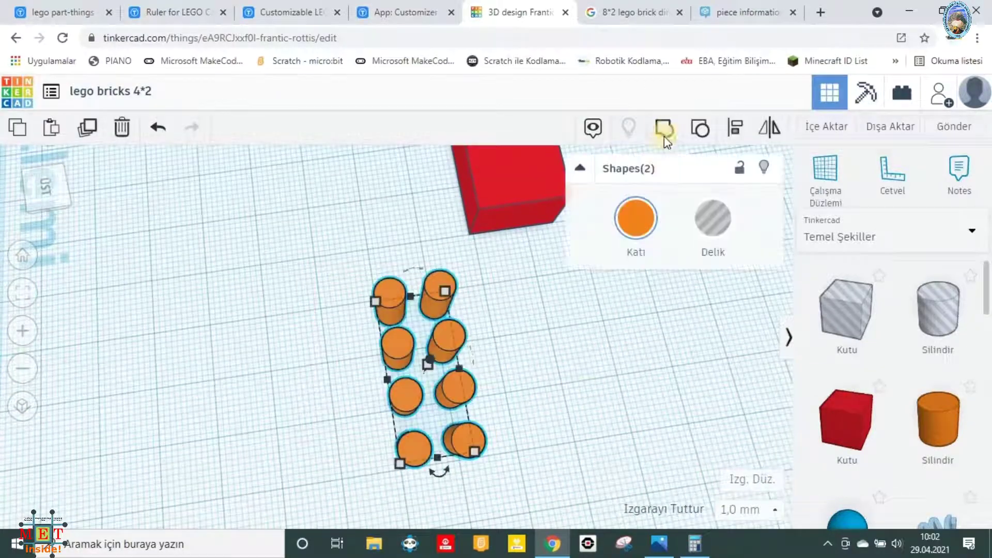
left_click(664, 128)
left_click(540, 394)
Step: Move one of the red boxes next to the stud group, shifting it 41.20 mm and -5.60 mm on the workplane
scroll(257, 389, "up", 2)
scroll(305, 405, "down", 3)
right_click_drag(351, 425, 364, 219)
left_click_drag(339, 199, 473, 256)
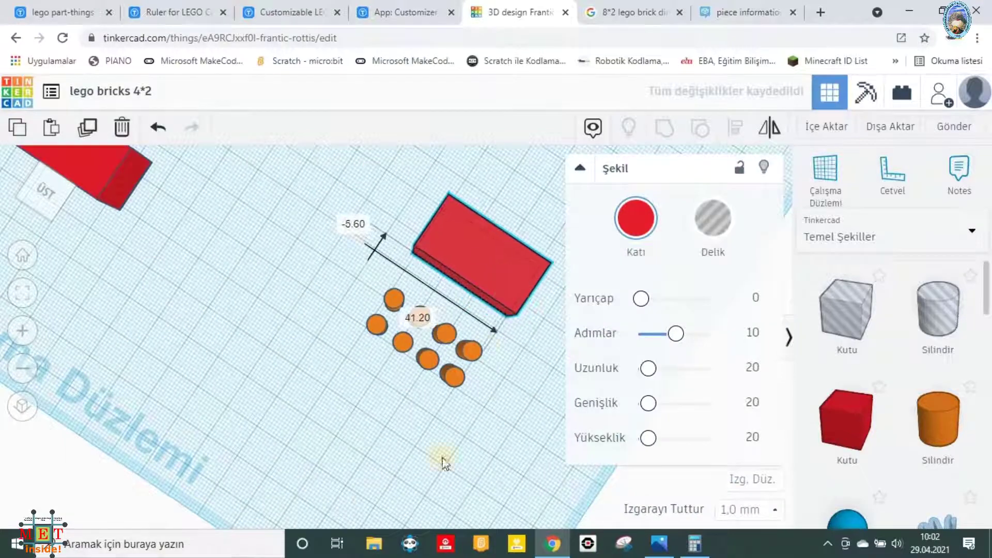
Step: Align the eight-stud group with the adjacent red box so the studs sit centred on it
left_click_drag(336, 239, 568, 403)
left_click(746, 131)
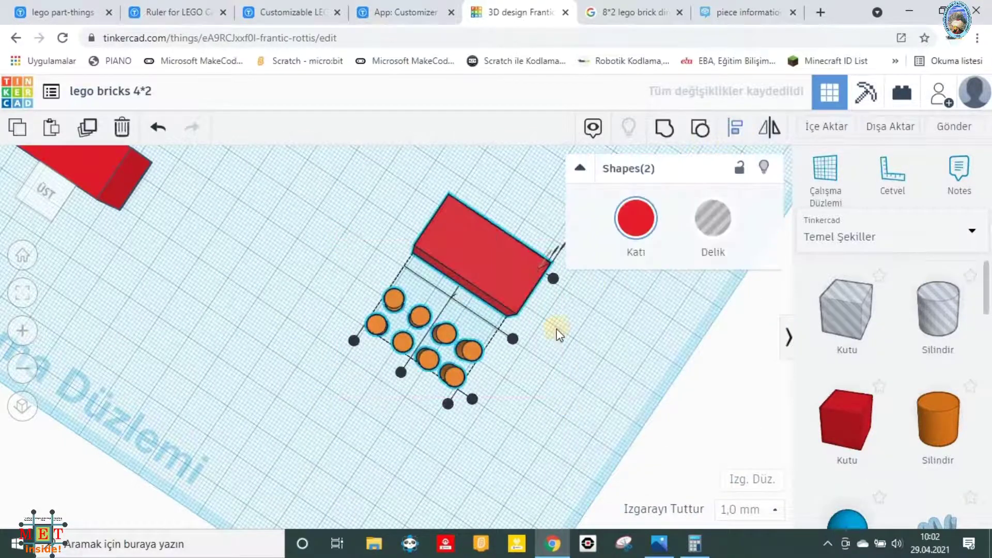
left_click(514, 339)
left_click(458, 414)
Step: Combine the red box and the orange studs into one brick and make it multicolour
right_click_drag(458, 414, 321, 287)
left_click_drag(321, 287, 532, 429)
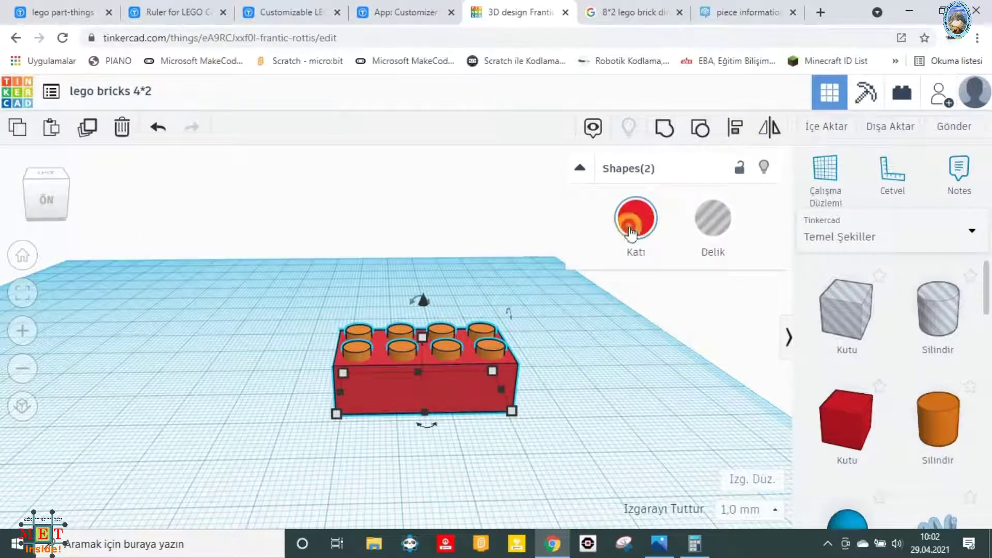
left_click(630, 233)
left_click(616, 411)
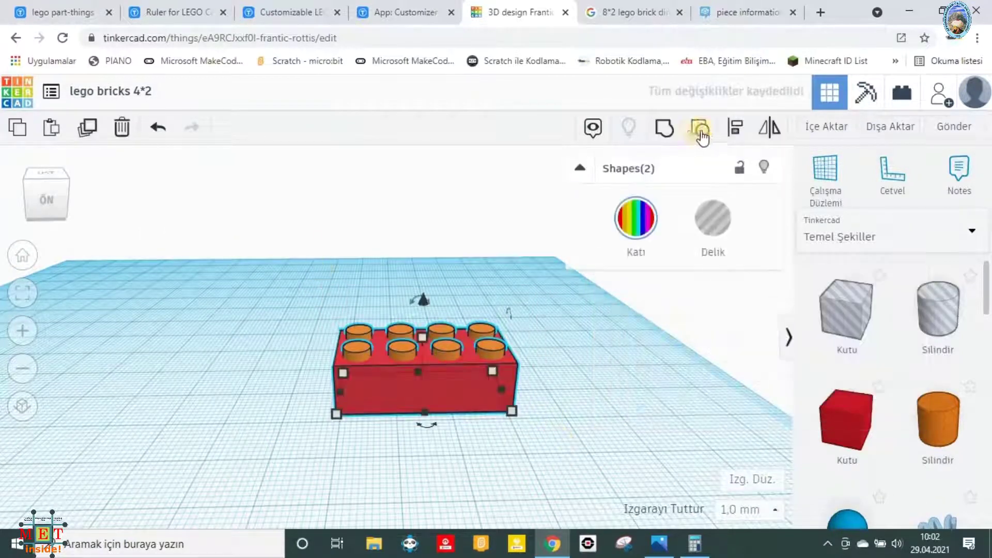
left_click(572, 317)
Step: Turn the remaining plain red box into a hole
right_click_drag(492, 408, 113, 396)
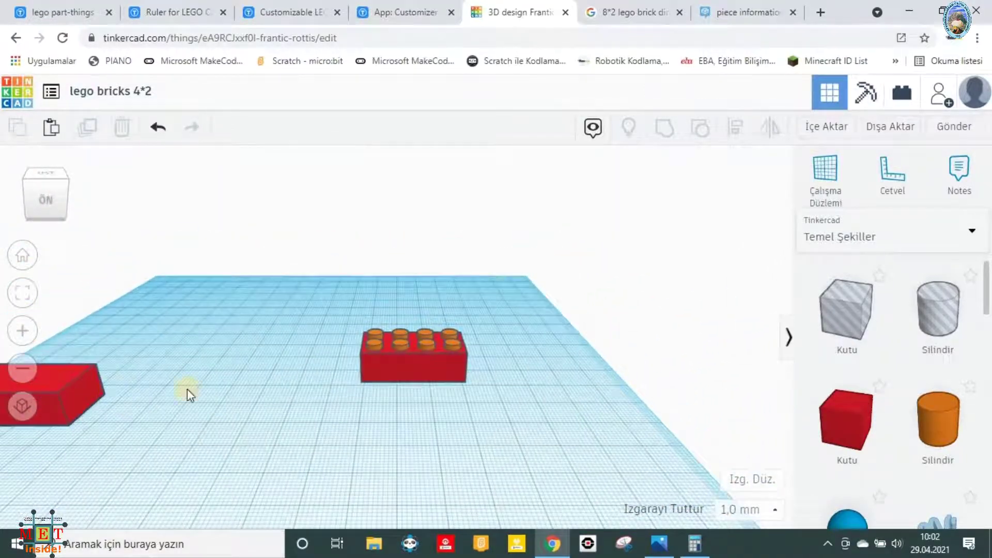
left_click(660, 544)
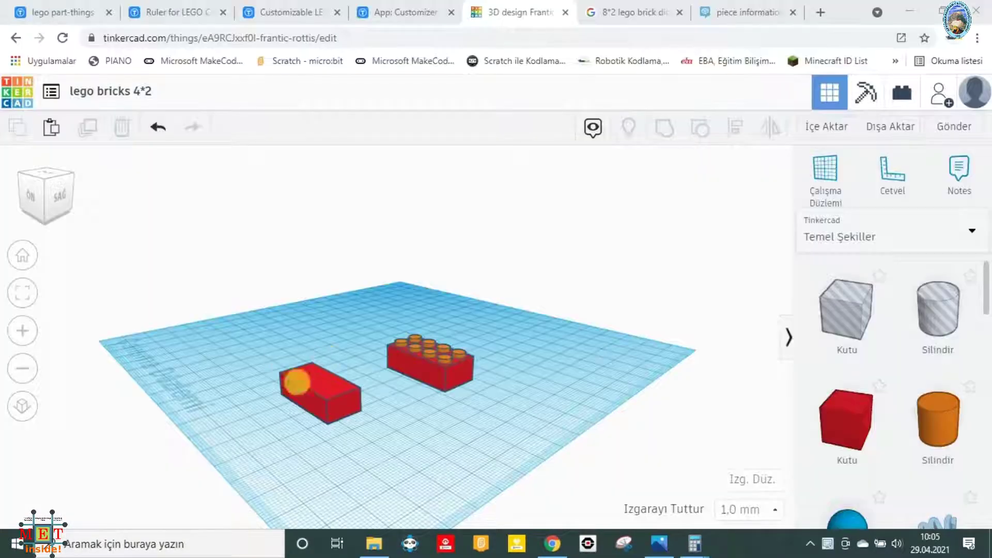
left_click(320, 396)
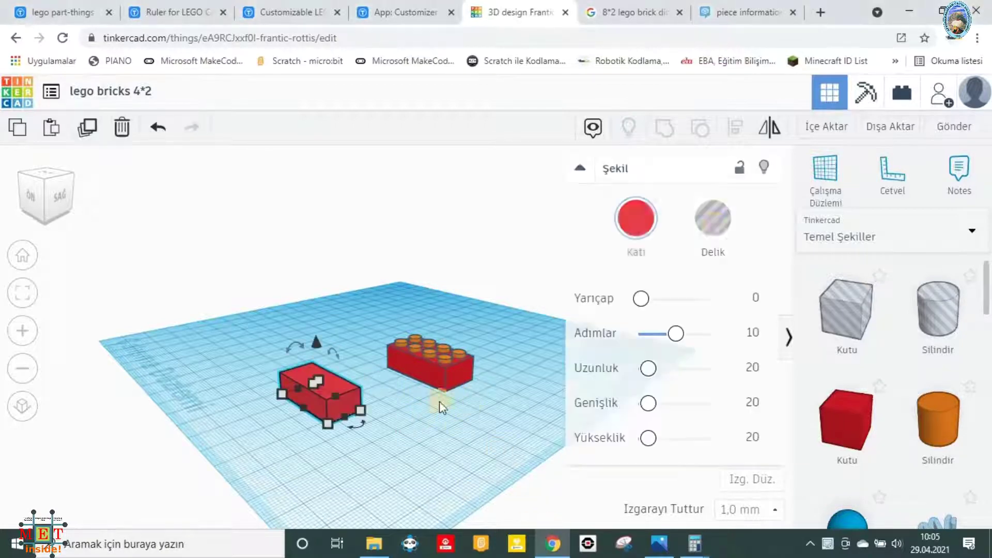
left_click(713, 216)
left_click(210, 313)
Step: Centre the hole box and the studded brick on each other in both horizontal directions
left_click_drag(197, 283, 527, 460)
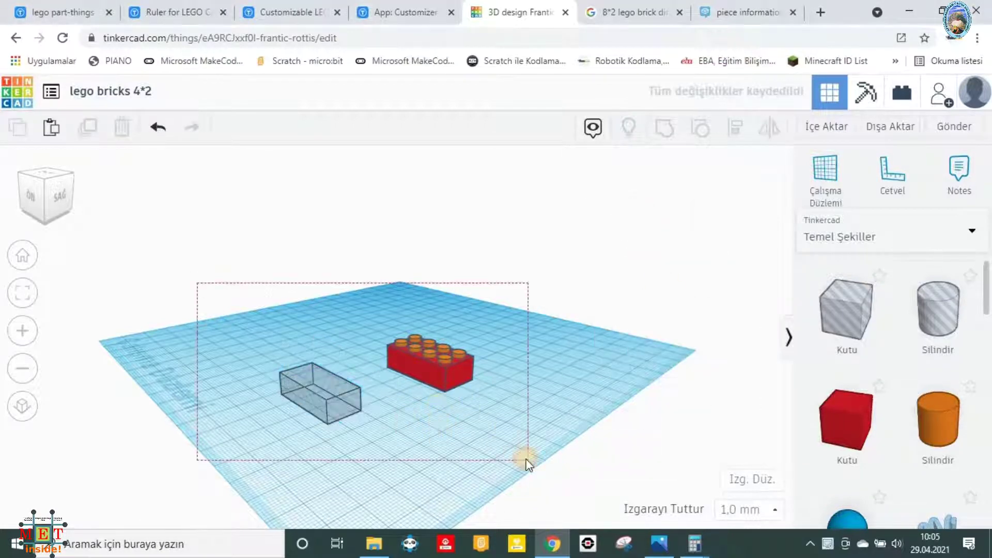
left_click_drag(520, 425, 520, 427)
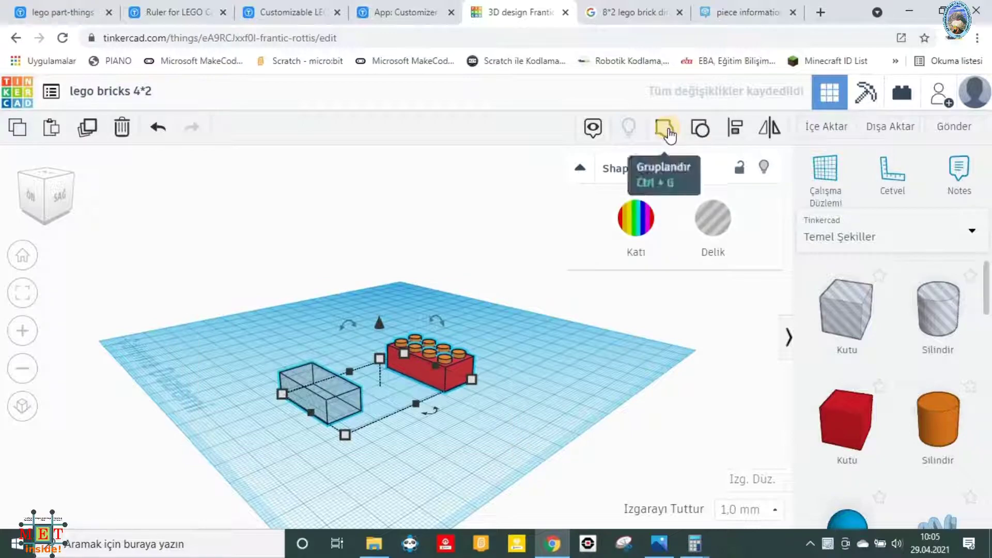
left_click(737, 129)
left_click(326, 411)
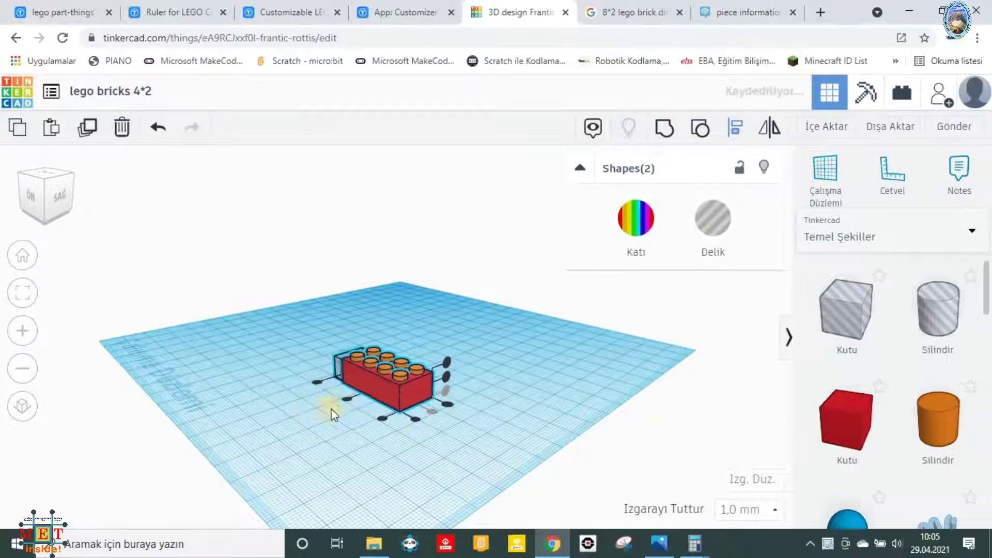
left_click(346, 399)
Step: Group the hole box with the studded brick to hollow out its underside
right_click_drag(373, 442, 401, 397)
left_click_drag(506, 238, 302, 367)
left_click(664, 131)
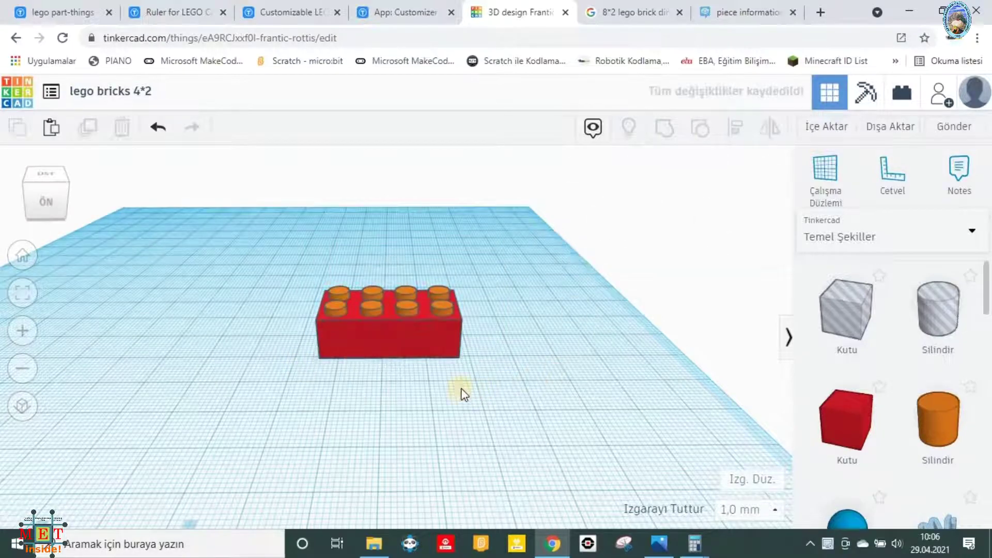
Step: Add a Text shape to the workplane in front of the brick
scroll(457, 360, "up", 5)
right_click_drag(368, 321, 441, 405)
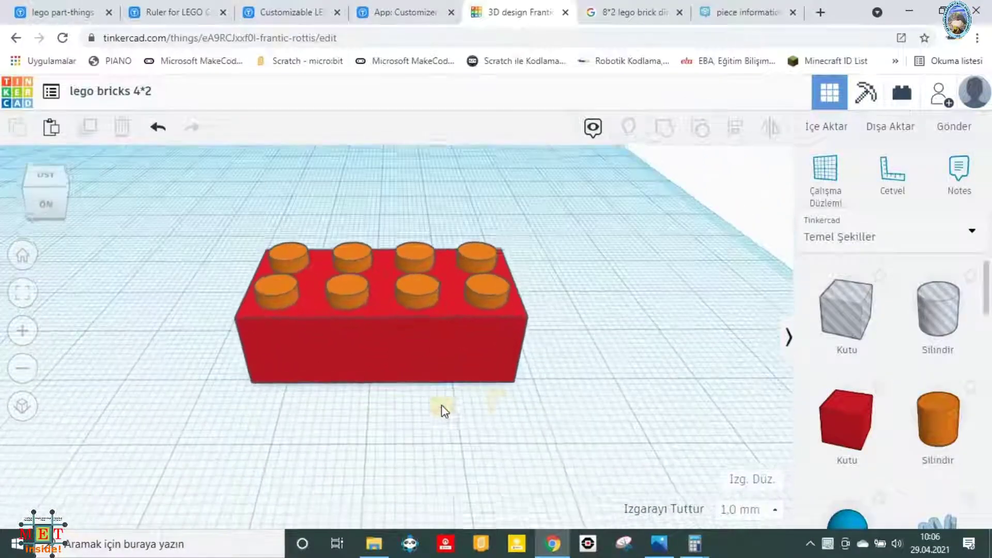
scroll(441, 405, "down", 2)
scroll(860, 339, "down", 6)
left_click_drag(940, 347, 414, 413)
left_click(599, 304)
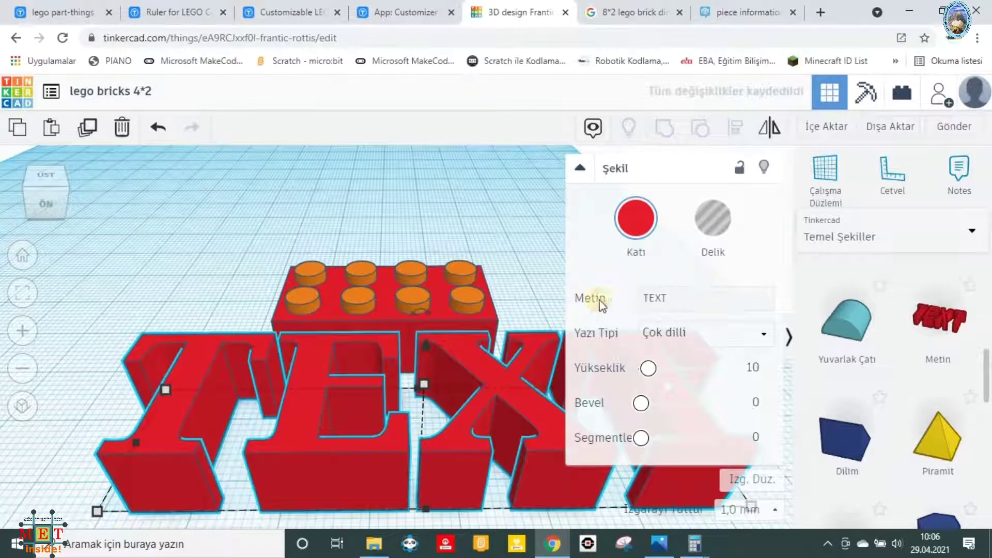
Step: Change the text shape's wording to "MET INSIDE"
double_click(673, 298)
type("MET")
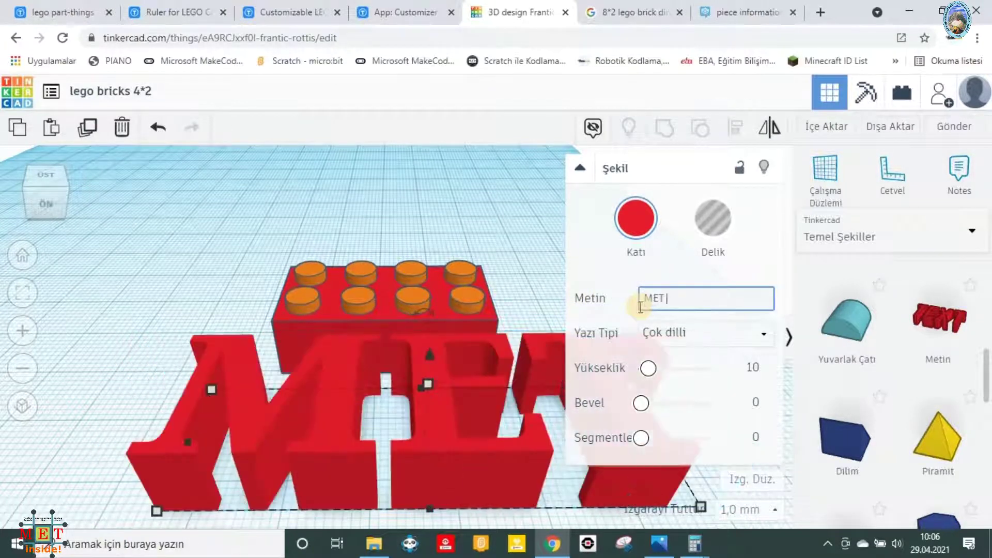
type(" INSIDE")
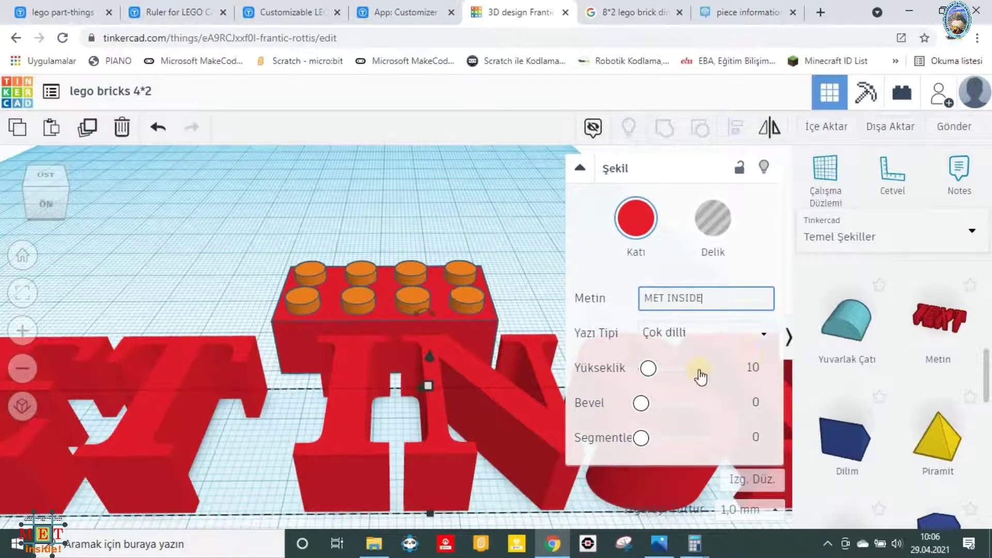
Step: Try the Serif and Sans Mono fonts on the text and set its font to Sans
left_click(695, 332)
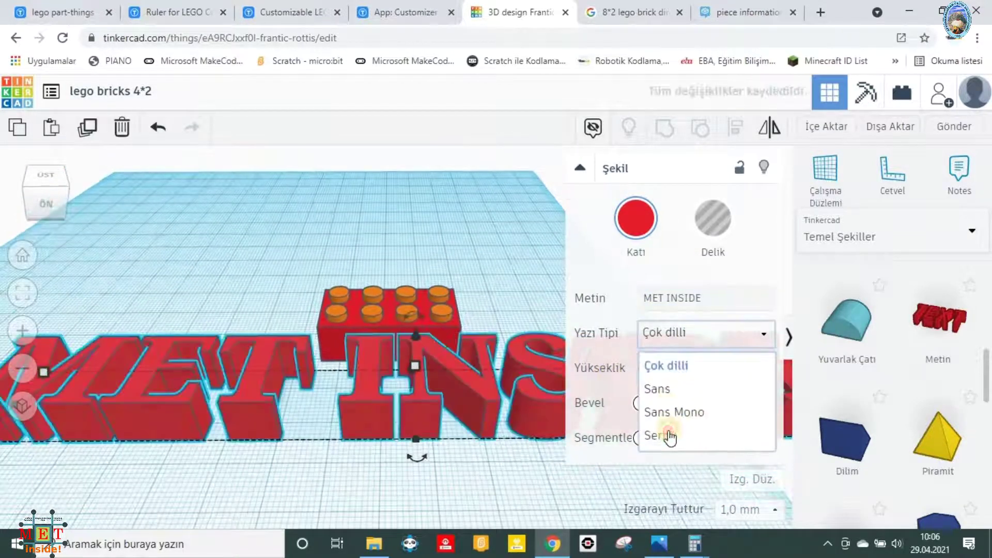
left_click(666, 435)
left_click(676, 332)
left_click(687, 411)
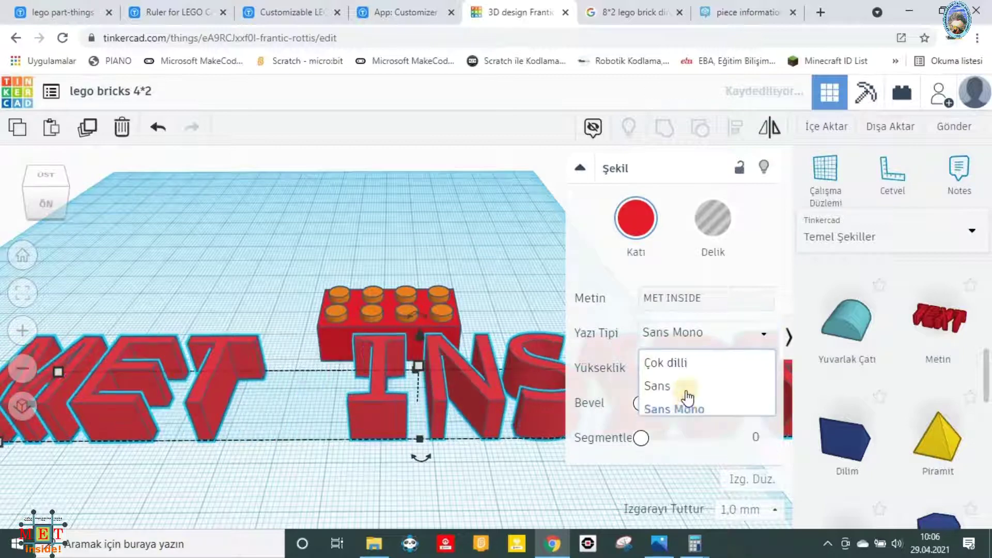
left_click(682, 336)
left_click(660, 385)
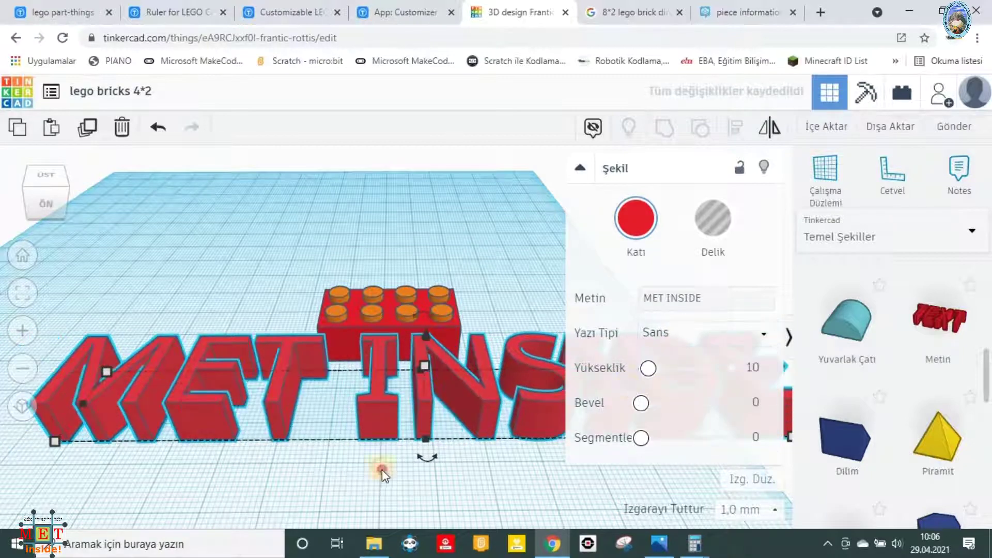
left_click(381, 469)
Step: Rotate the MET INSIDE text so its letters stand upright on the workplane
scroll(278, 357, "down", 3)
left_click(273, 374)
right_click_drag(252, 431, 426, 317)
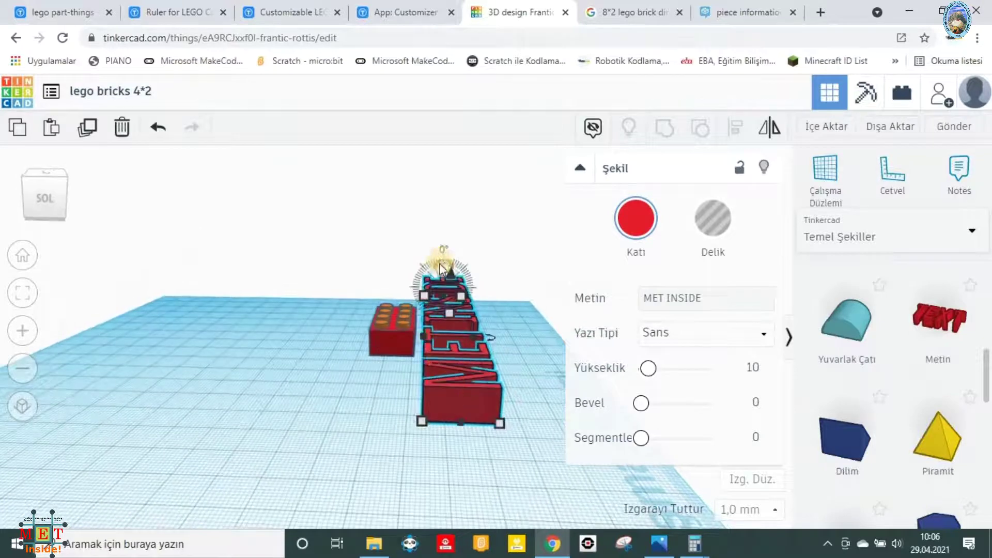
left_click(442, 257)
left_click(439, 311)
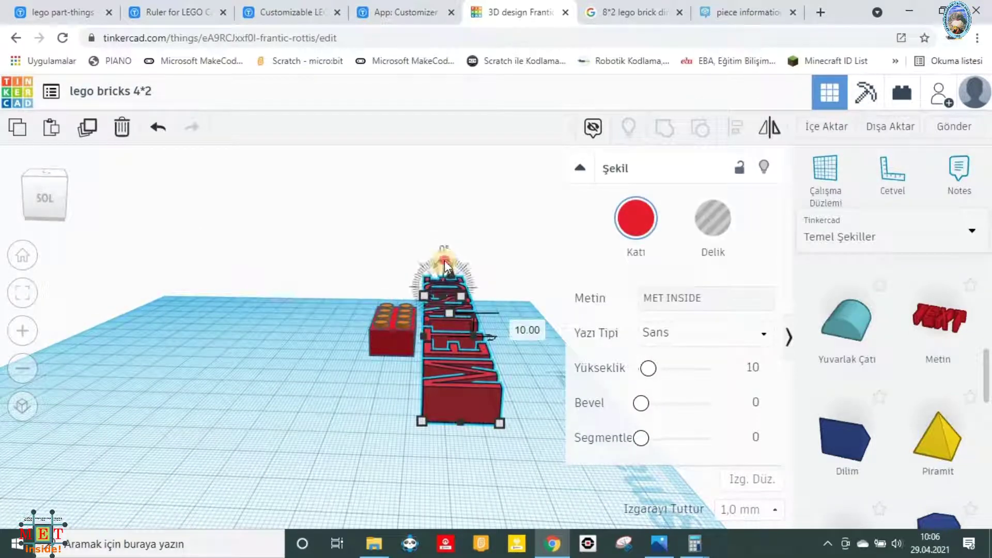
left_click_drag(444, 260, 444, 251)
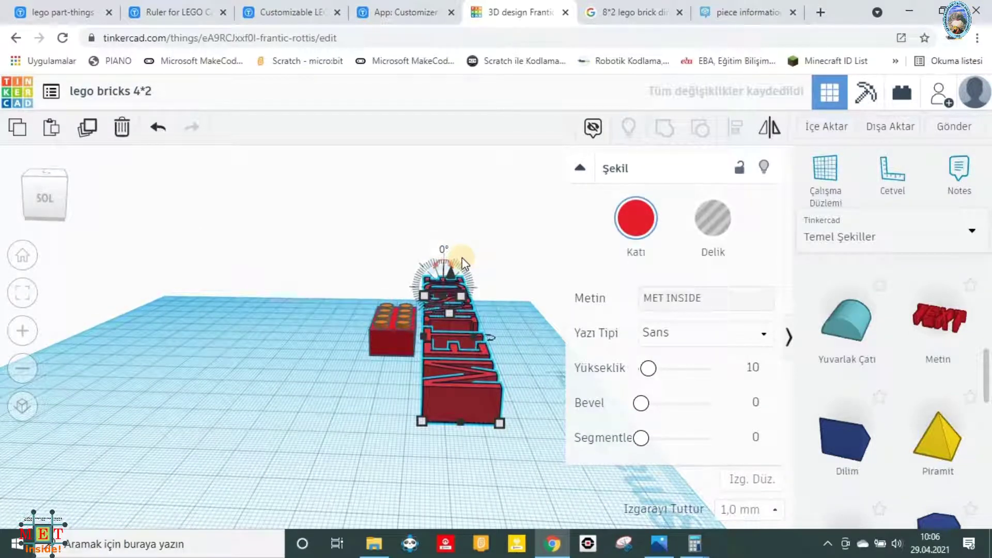
left_click_drag(442, 250, 467, 288)
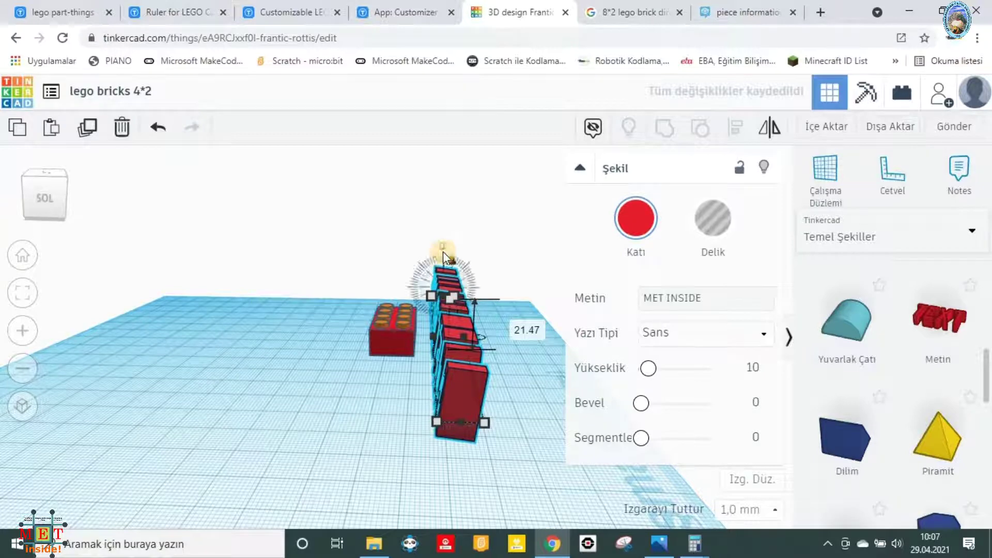
key("ctrl+z")
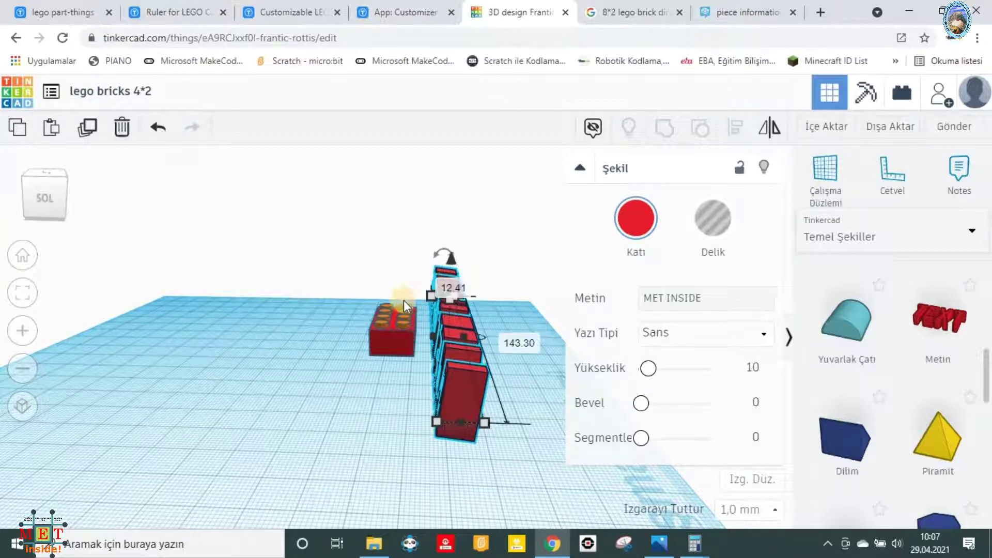
left_click_drag(436, 269, 472, 289)
Step: Set the upright text's thickness to 1 mm
left_click(489, 421)
left_click(479, 421)
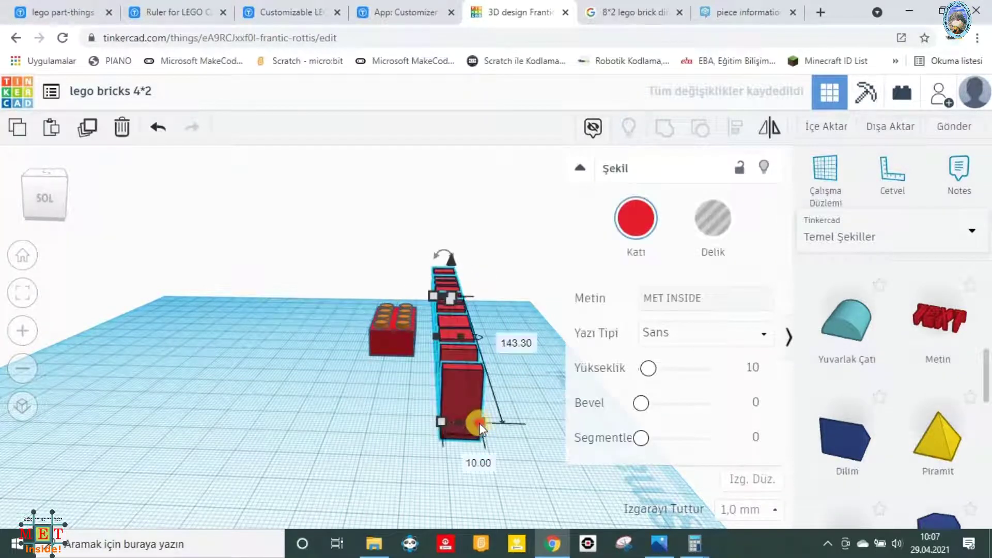
type("1")
key("Return")
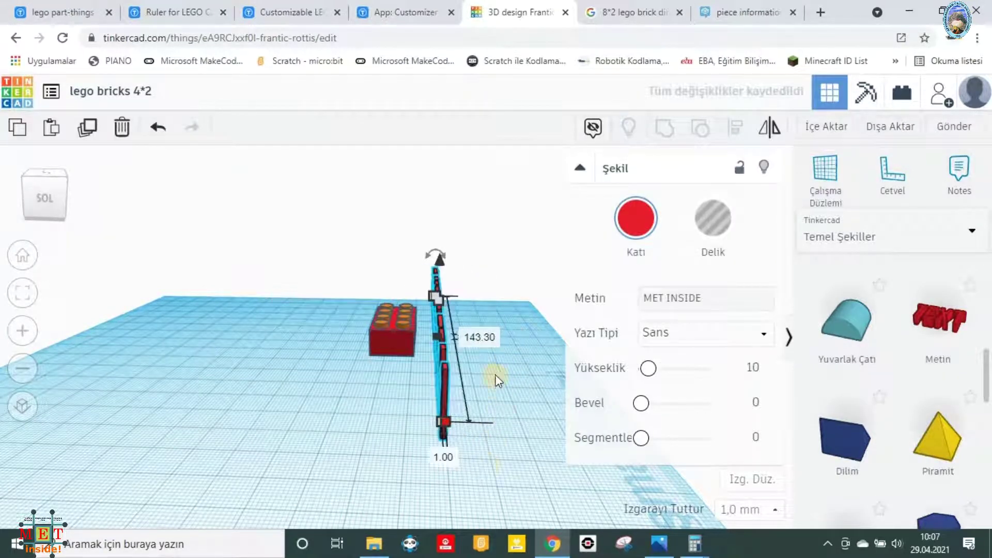
Step: Resize the text to 9 mm high and 30 mm long
right_click_drag(468, 336, 370, 314)
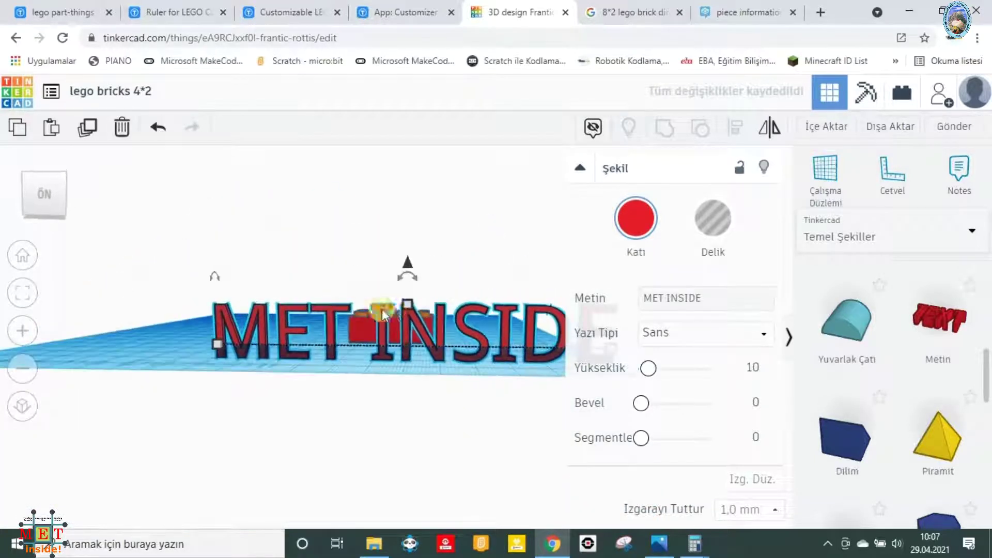
type("9")
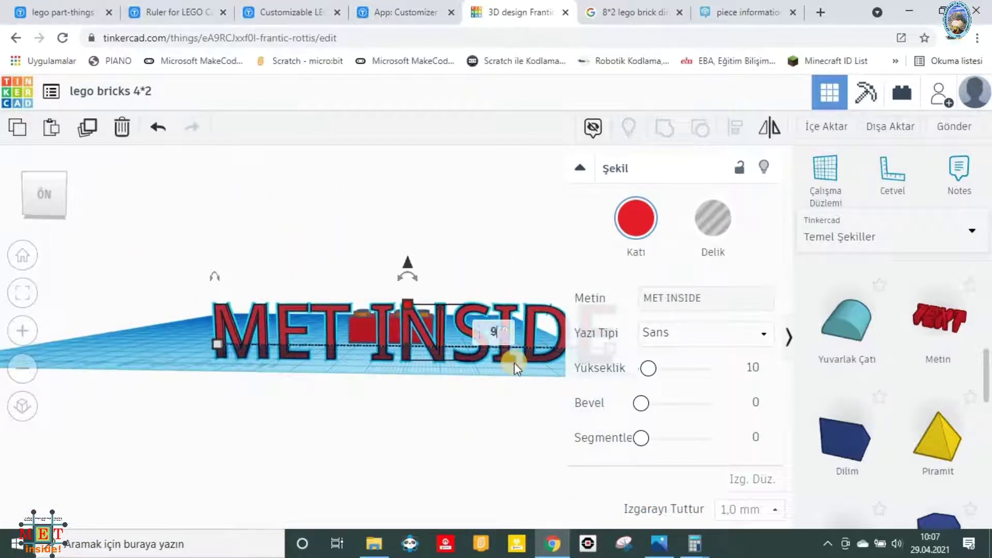
key("Return")
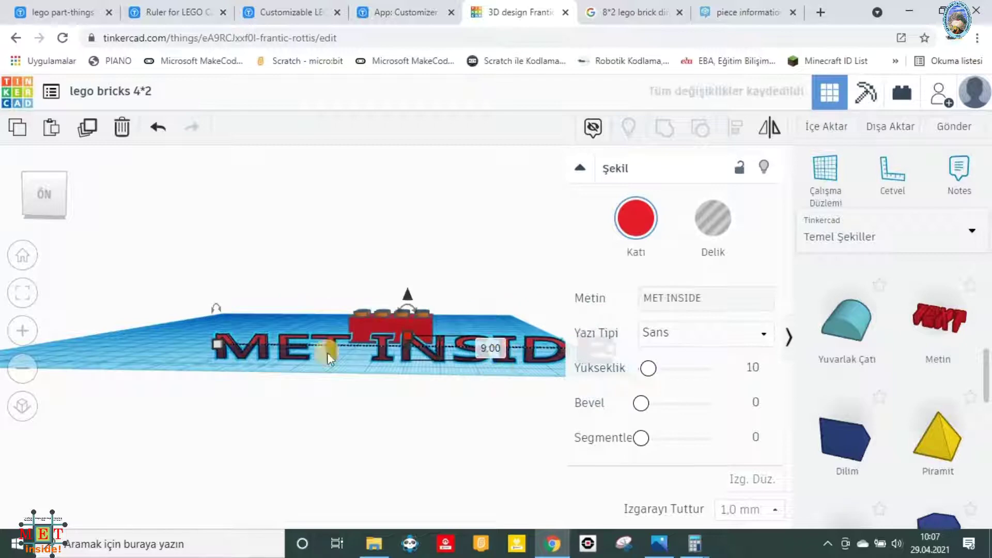
right_click_drag(393, 352, 250, 342)
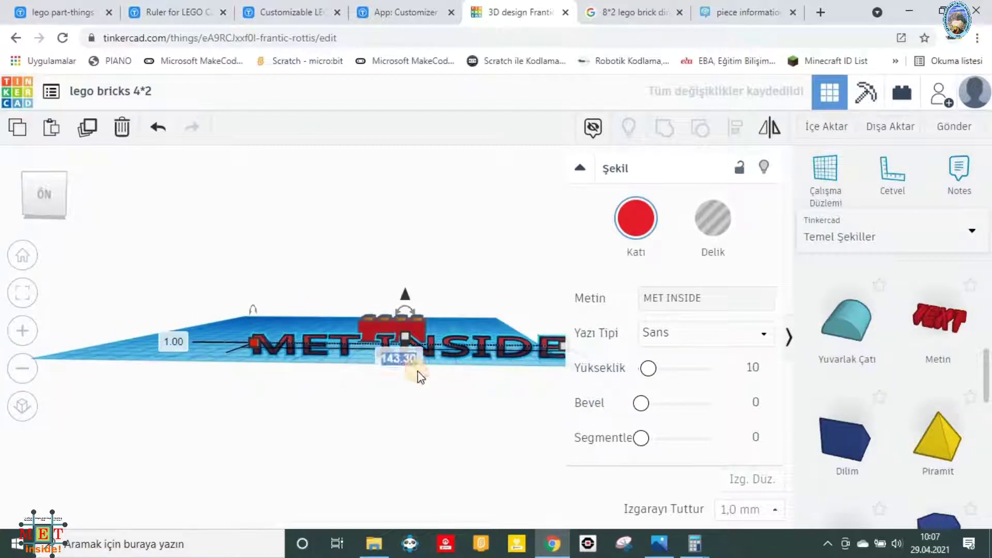
type("30")
key("Return")
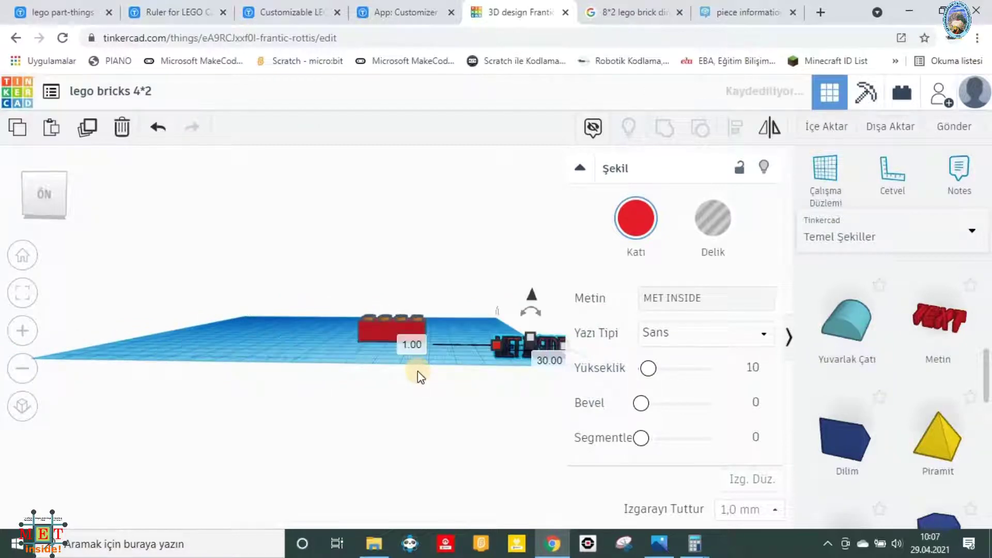
Step: Move the resized text directly in front of the brick's long front face
left_click(513, 345)
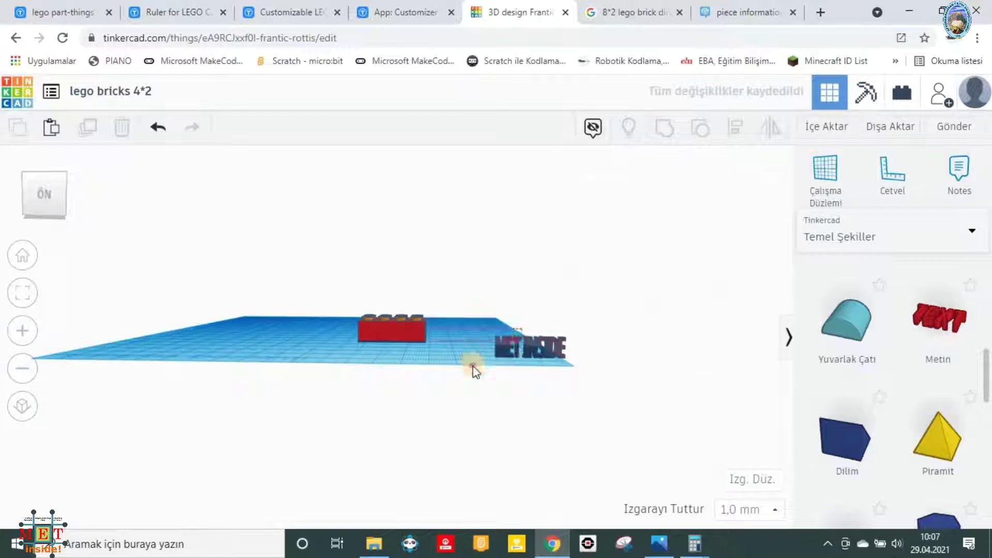
left_click(528, 347)
left_click(22, 294)
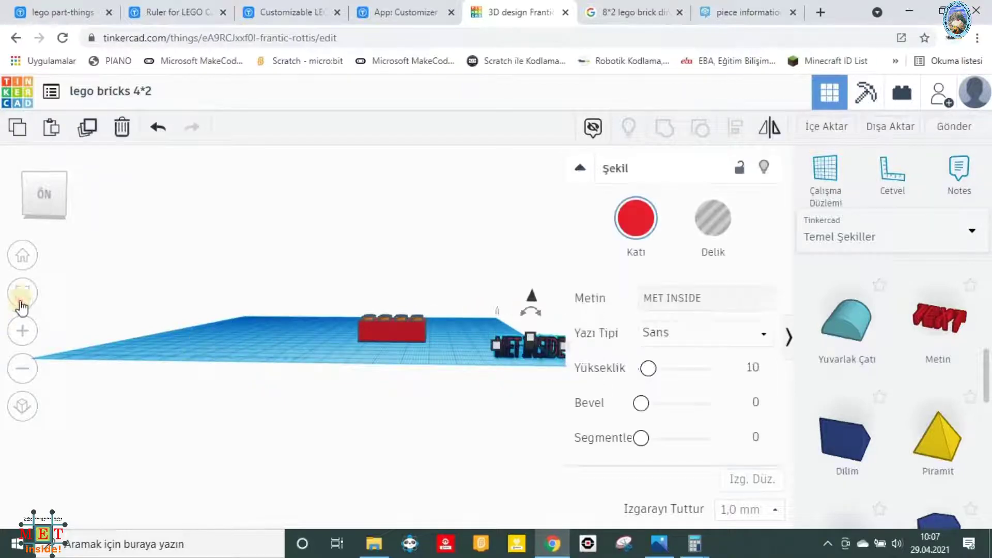
left_click_drag(386, 207, 396, 190)
scroll(364, 330, "down", 3)
left_click_drag(402, 330, 85, 309)
right_click_drag(150, 434, 227, 431)
scroll(294, 414, "down", 2)
left_click_drag(297, 466, 9, 448)
scroll(185, 431, "down", 2)
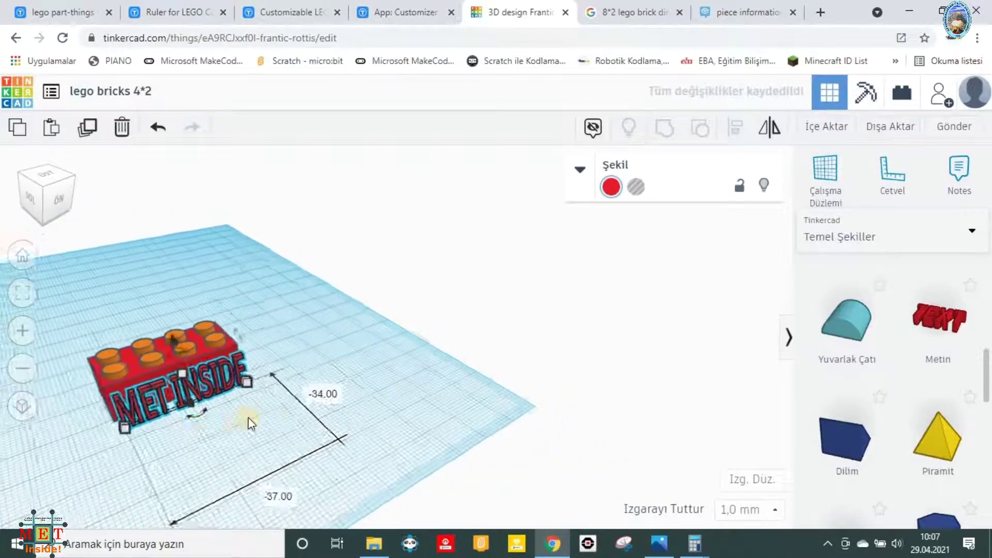
middle_click_drag(250, 420, 309, 386)
left_click_drag(319, 451, 146, 282)
left_click(22, 293)
scroll(477, 489, "up", 10)
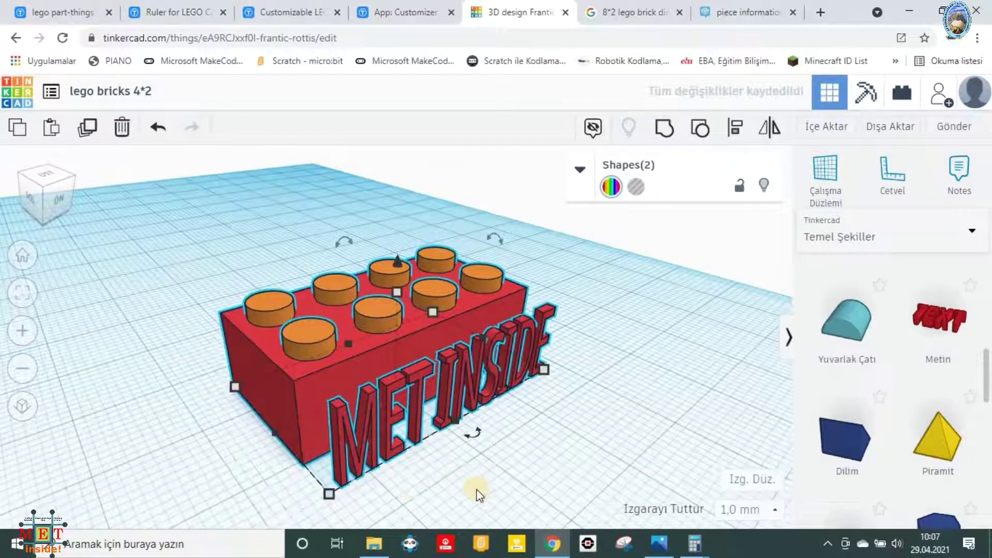
Step: Select only the MET INSIDE text and set its height to 8 mm
scroll(455, 437, "down", 10)
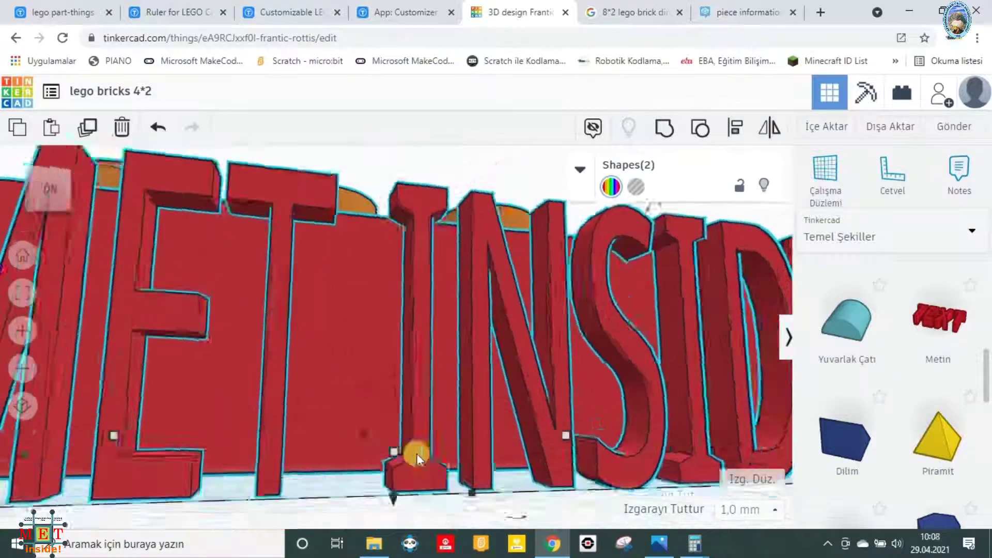
left_click(348, 472)
left_click(318, 323)
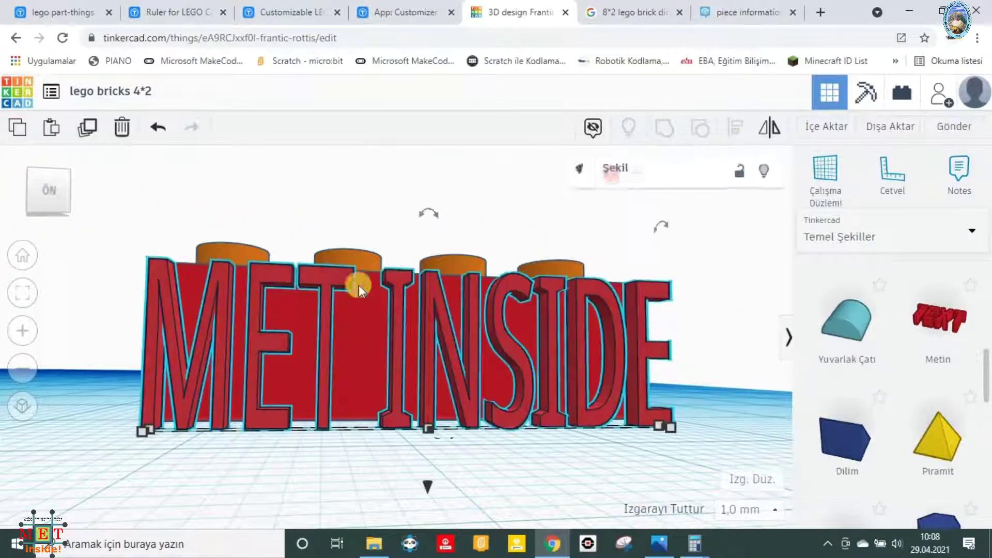
scroll(366, 437, "down", 3)
right_click_drag(366, 436, 453, 319)
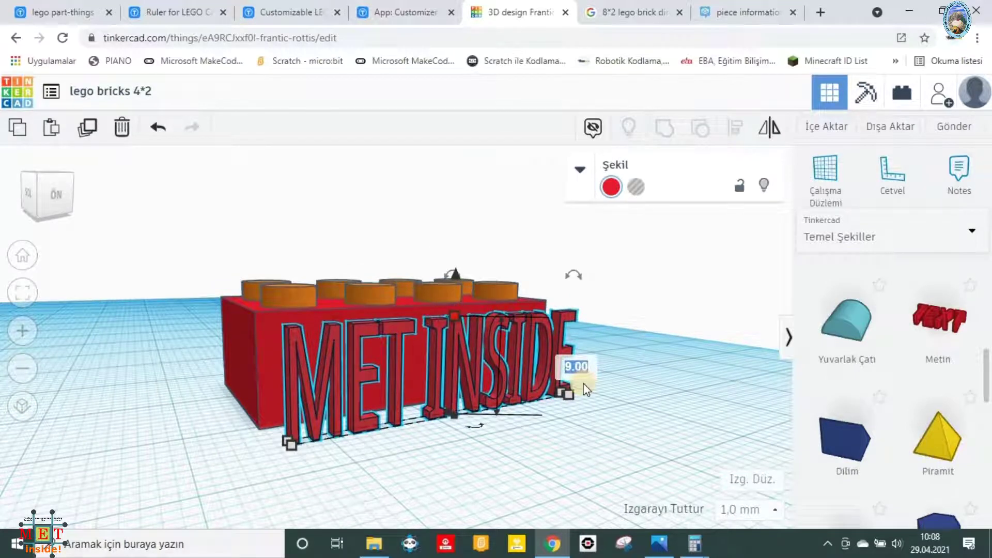
type("8")
key("Return")
left_click(520, 452)
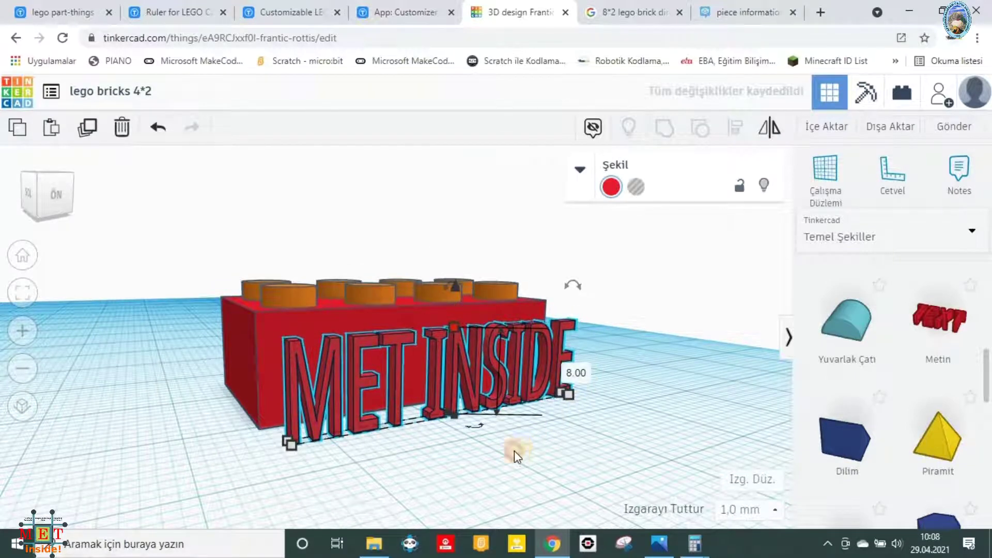
Step: Change the lettering's solid colour to yellow
left_click(450, 389)
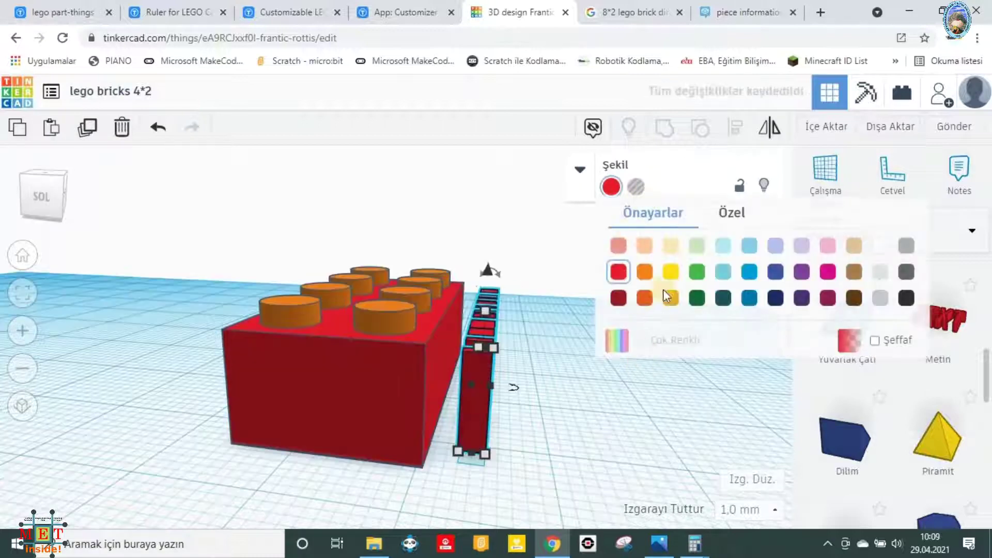
left_click(667, 296)
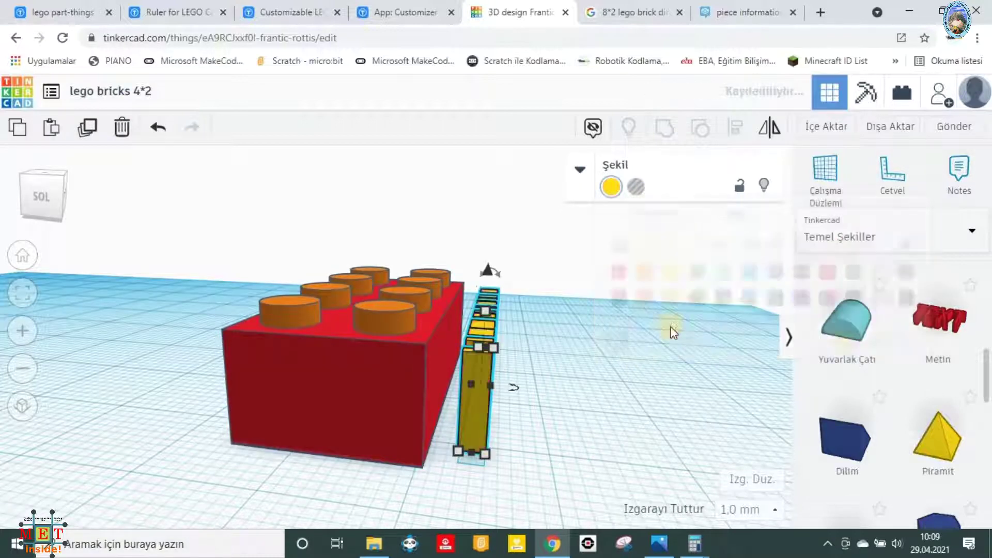
left_click(560, 385)
Step: Align the lettering and the brick to their common centre along the brick's length
left_click_drag(557, 398, 243, 277)
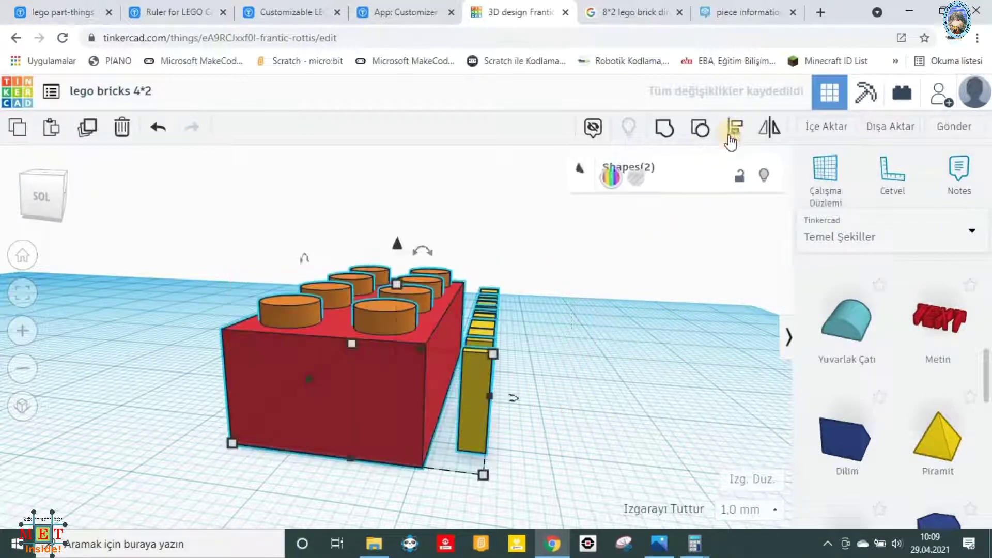
left_click(734, 128)
right_click_drag(623, 429, 404, 463)
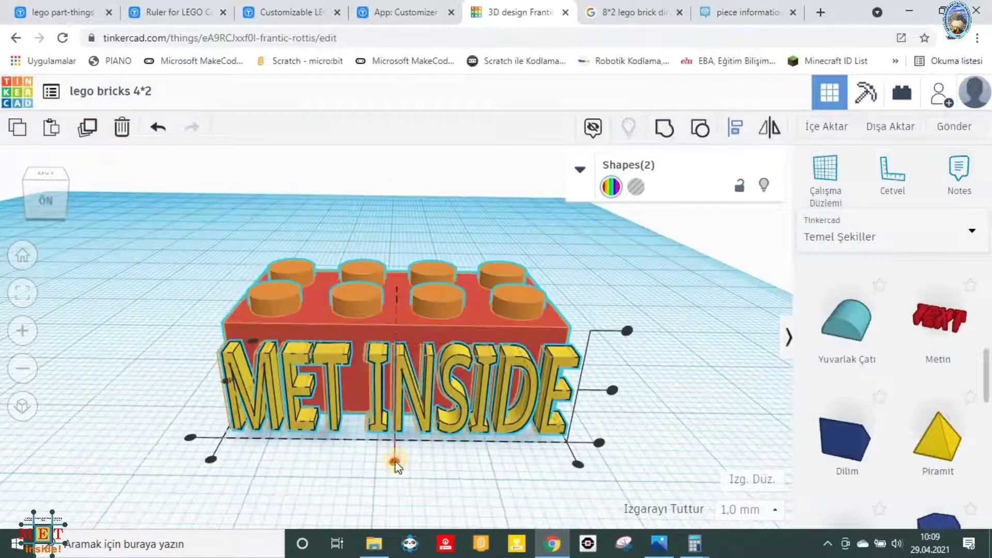
left_click(437, 484)
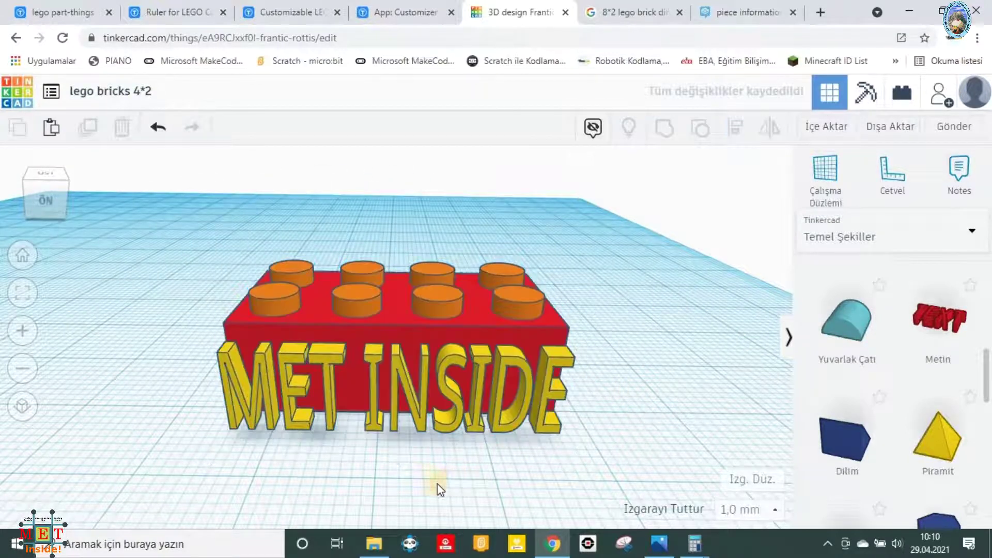
Step: Nudge the lettering four grid steps backward so it sinks partly into the brick's front face
right_click_drag(302, 470, 480, 448)
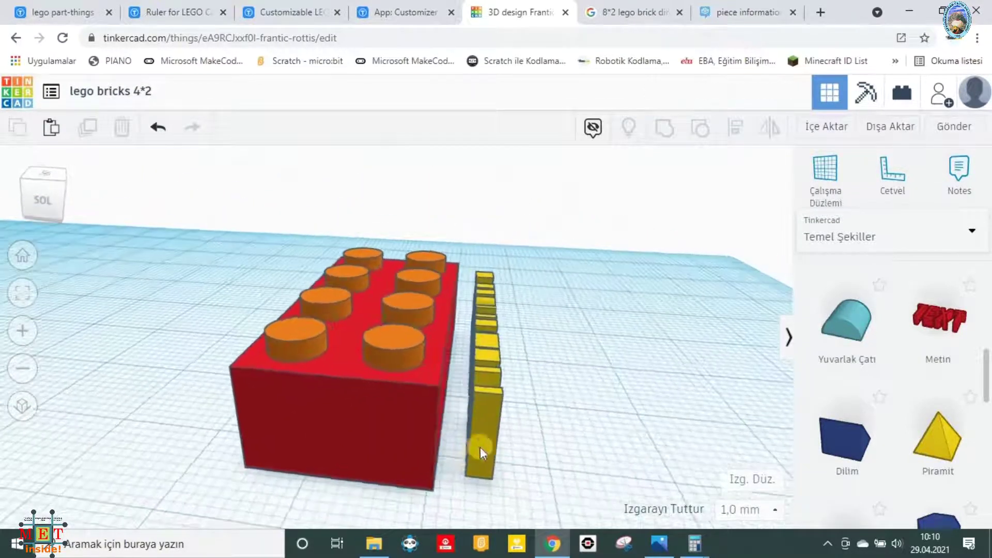
left_click(500, 448)
key("Left")
key("Left")
key("Left")
key("Left")
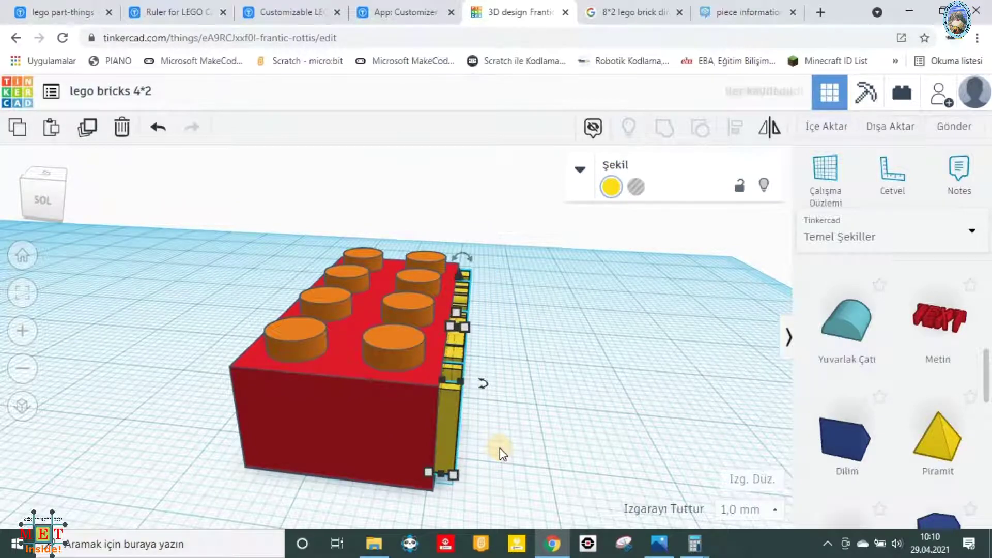
Step: Set the lettering's thickness to 1.5 mm
right_click_drag(645, 424, 538, 436)
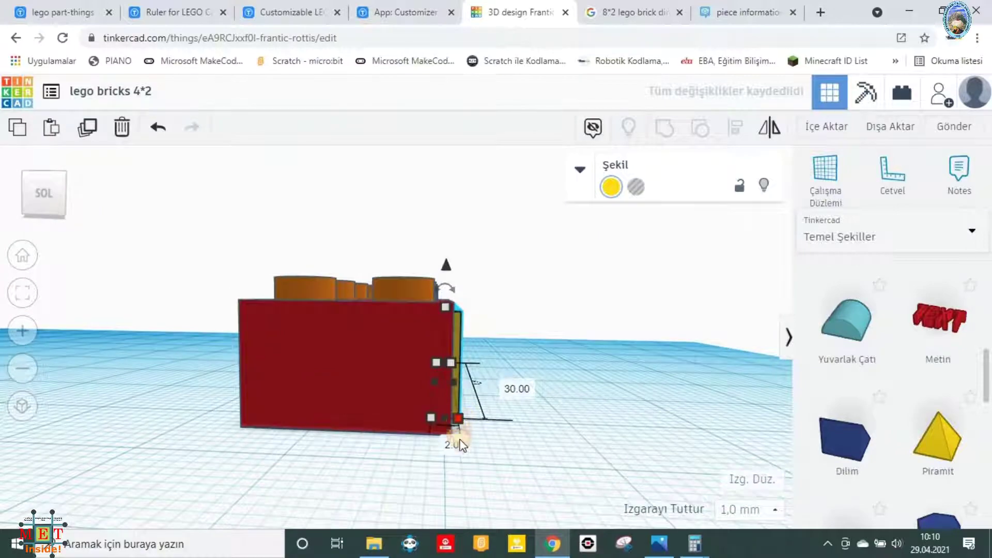
left_click(460, 443)
type("1.5")
key("Return")
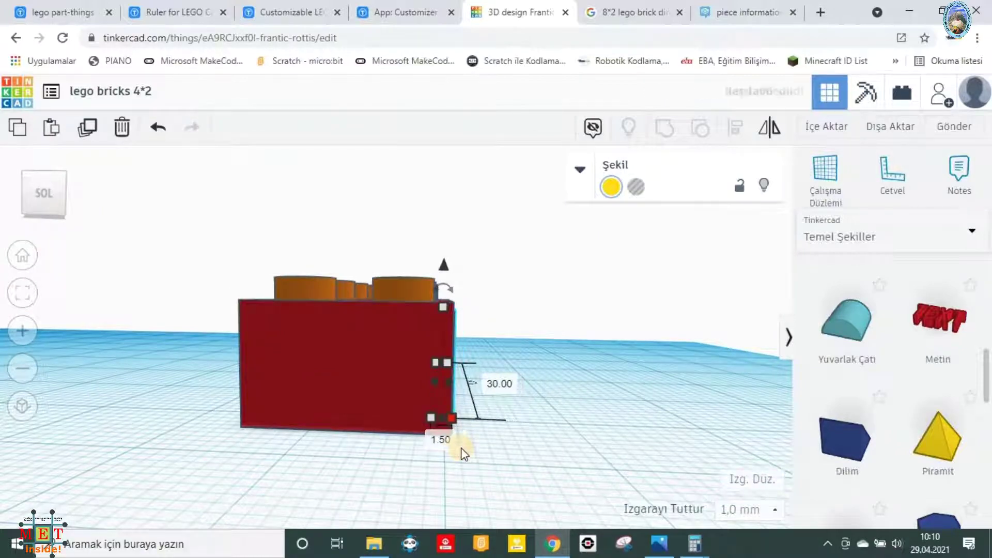
left_click(528, 465)
Step: Nudge the lettering one grid step forward so it protrudes from the brick's front face
right_click_drag(528, 465, 367, 388)
left_click(367, 387)
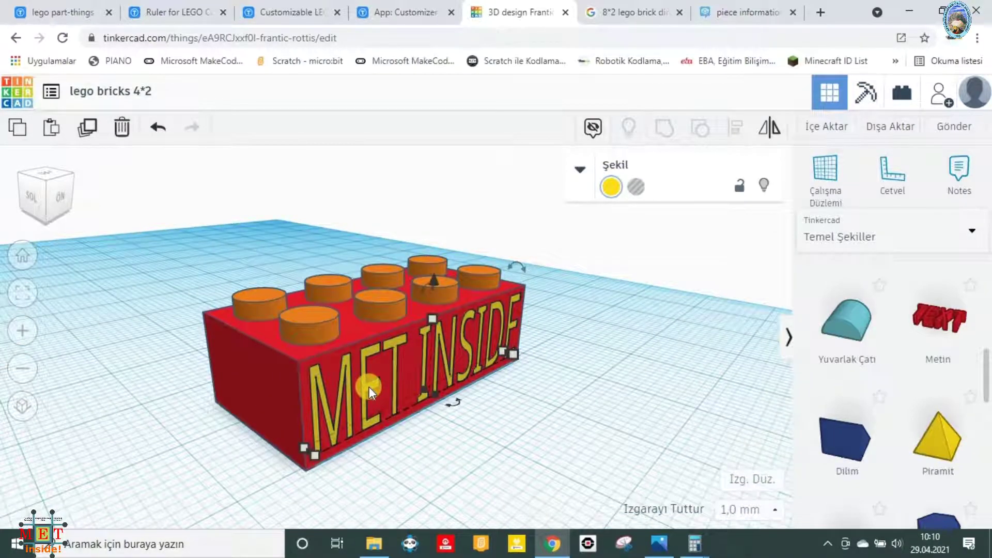
key("Down")
Step: Group the brick and the lettering into one multicolour shape
right_click_drag(513, 457, 457, 480)
left_click_drag(224, 218, 554, 446)
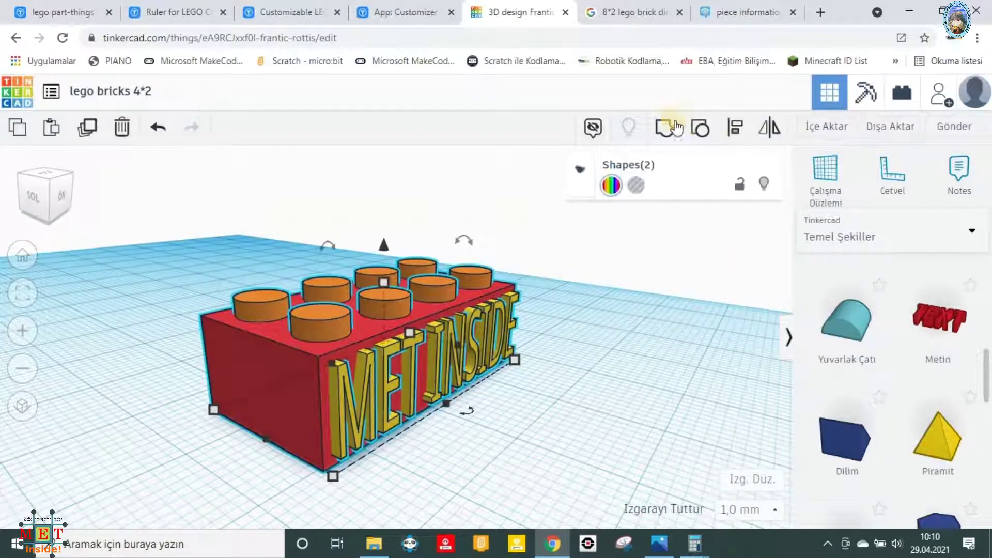
left_click(637, 329)
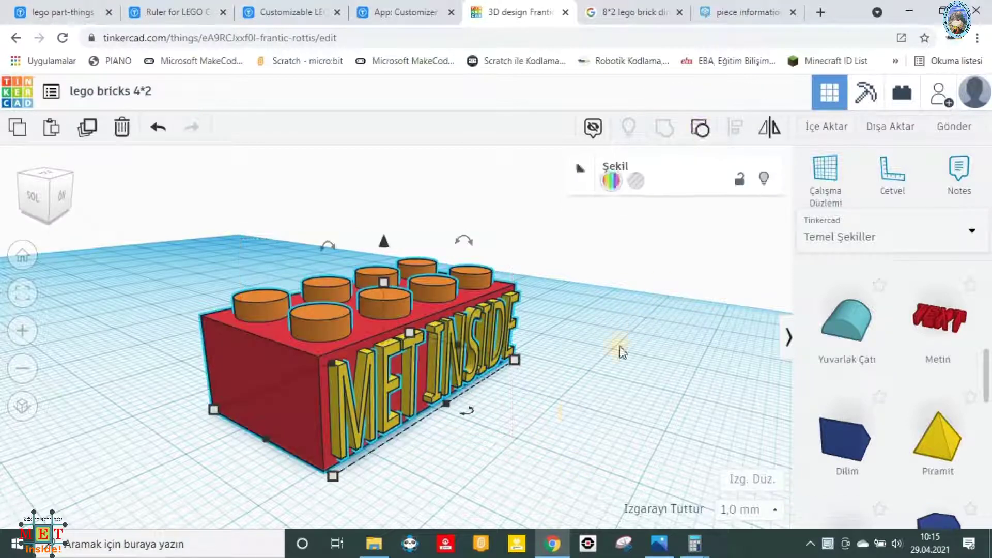
Step: Add a second Text shape to the workplane at the brick's back side
left_click_drag(497, 443, 620, 350)
left_click(199, 476)
right_click_drag(206, 460, 561, 424)
left_click(933, 318)
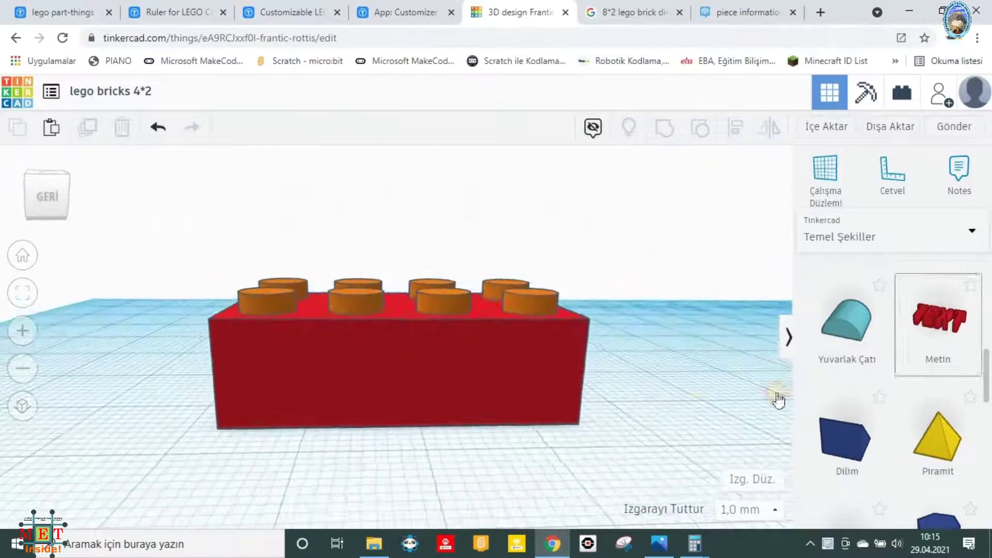
left_click_drag(412, 448, 412, 445)
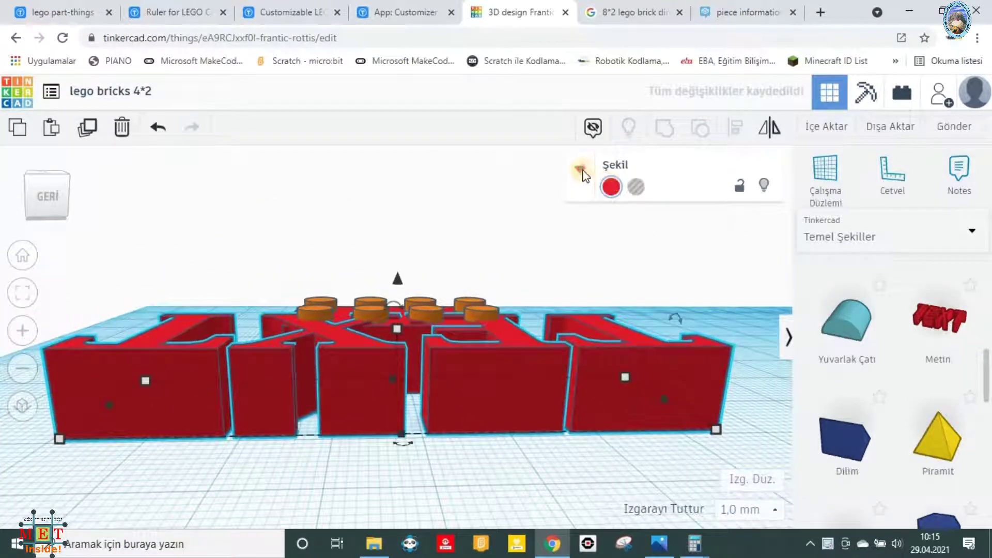
Step: Set the new text shape's font to Sans
mouse_move(665, 339)
left_click(703, 339)
left_click(659, 387)
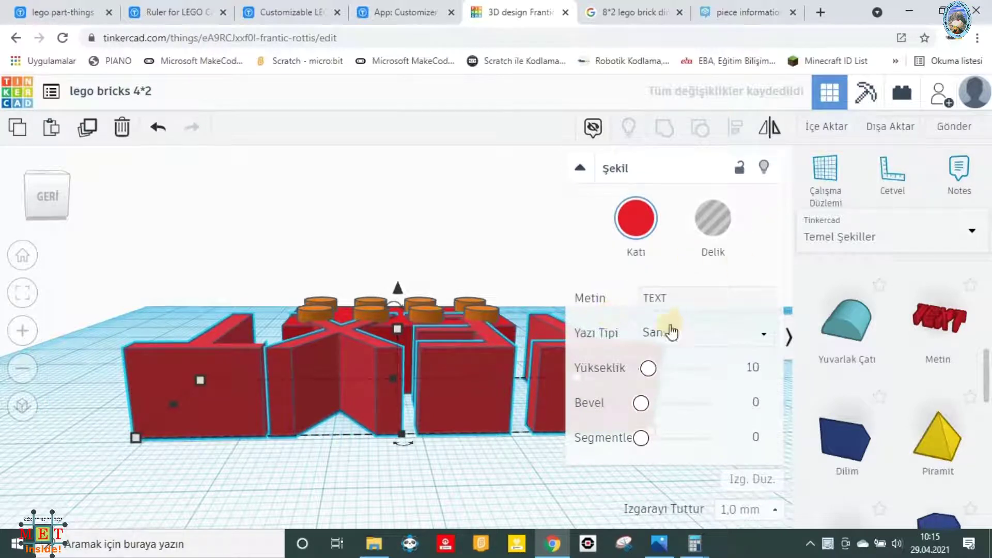
Step: Change the new text shape's wording to "ERASMUS+" and collapse its settings
left_click(676, 299)
type("ERASMUS")
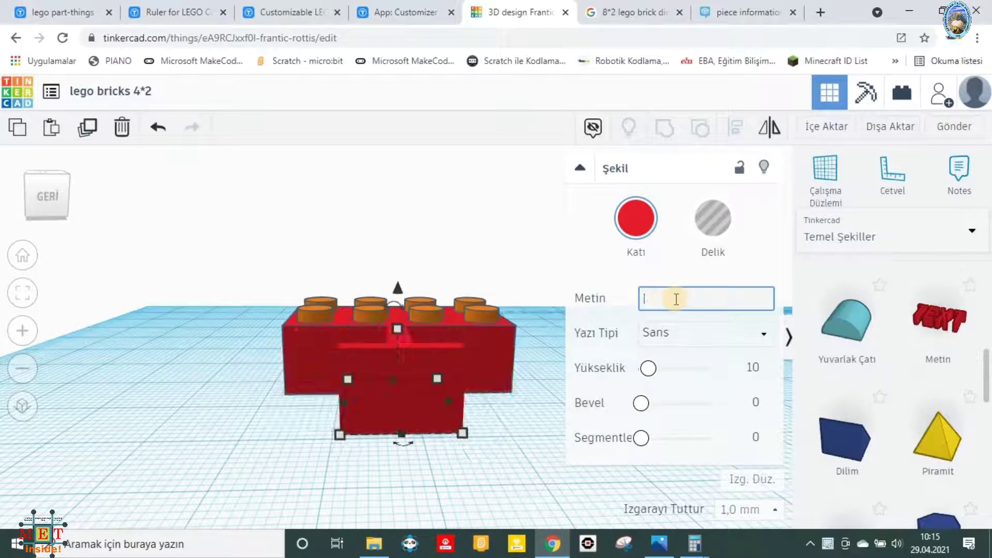
type("+")
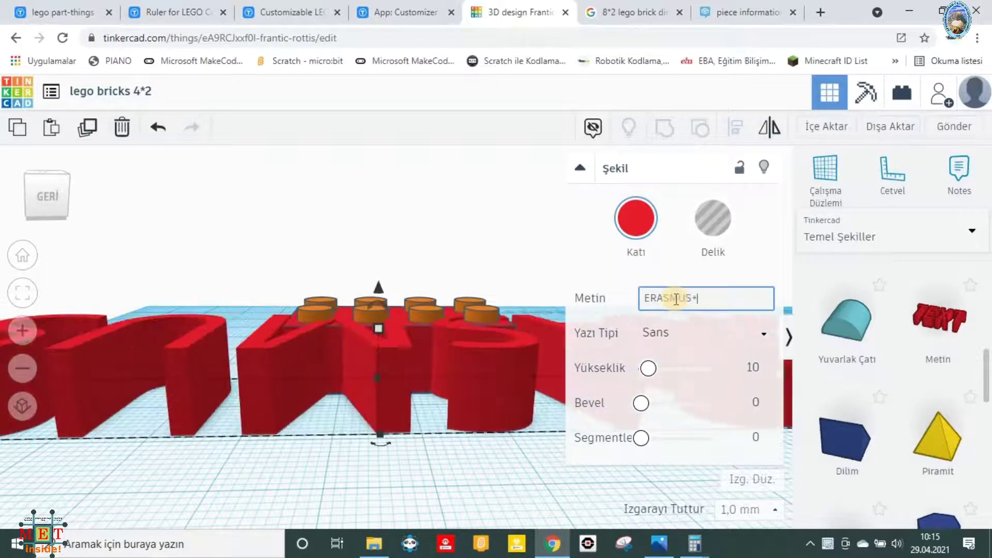
left_click(579, 169)
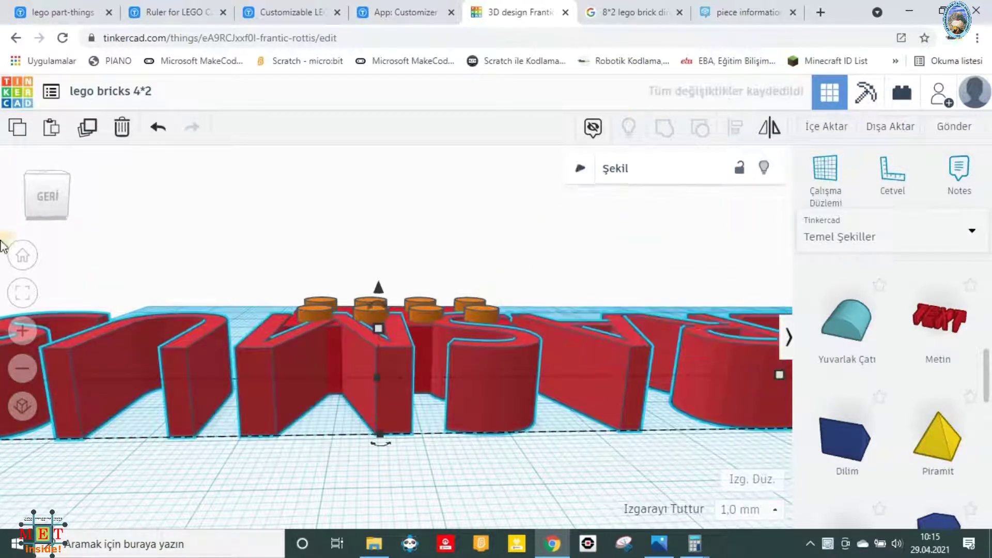
Step: Rotate the ERASMUS+ text so it stands upright on the workplane
left_click(22, 293)
mouse_move(360, 385)
right_mouse_down()
mouse_move(436, 460)
mouse_move(389, 412)
mouse_move(399, 335)
right_mouse_up()
mouse_move(399, 381)
left_mouse_down()
mouse_move(436, 466)
mouse_move(532, 423)
mouse_move(416, 379)
mouse_move(455, 321)
mouse_move(384, 274)
left_mouse_up()
left_click(414, 341)
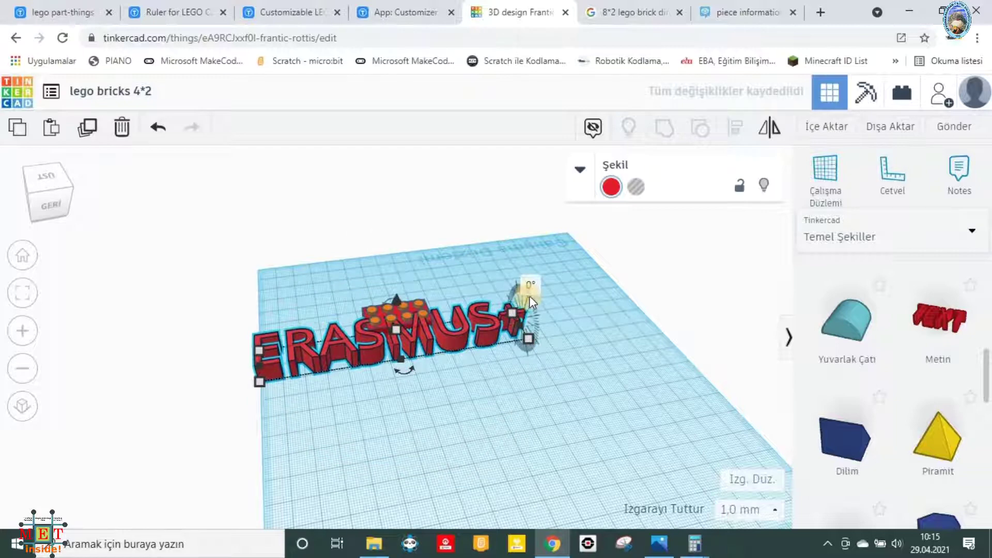
Step: Resize the ERASMUS+ text to a length of 30 mm and a thickness of 1.5 mm
scroll(529, 296, "up", 5)
left_click_drag(723, 226, 703, 316)
left_click_drag(675, 352, 673, 344)
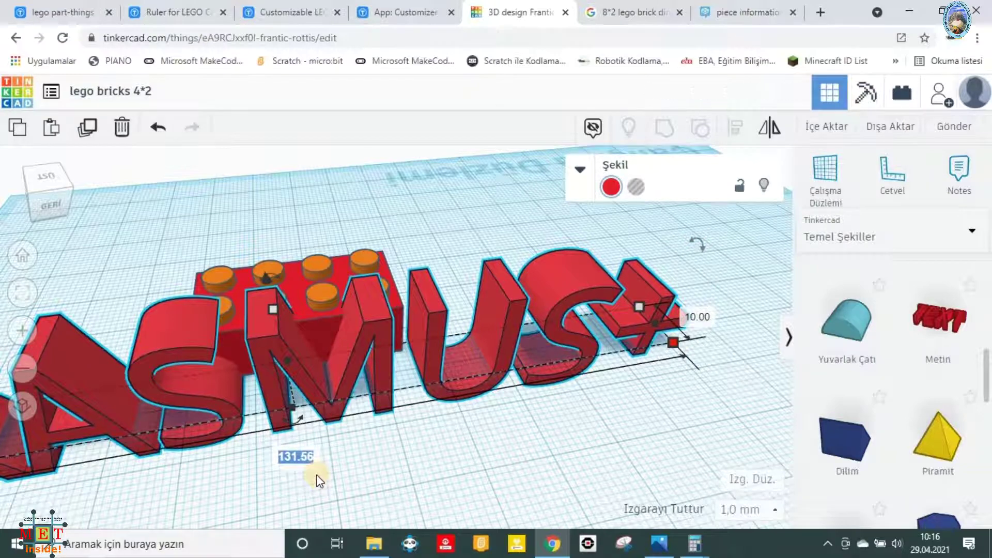
key("Return")
scroll(181, 396, "down", 3)
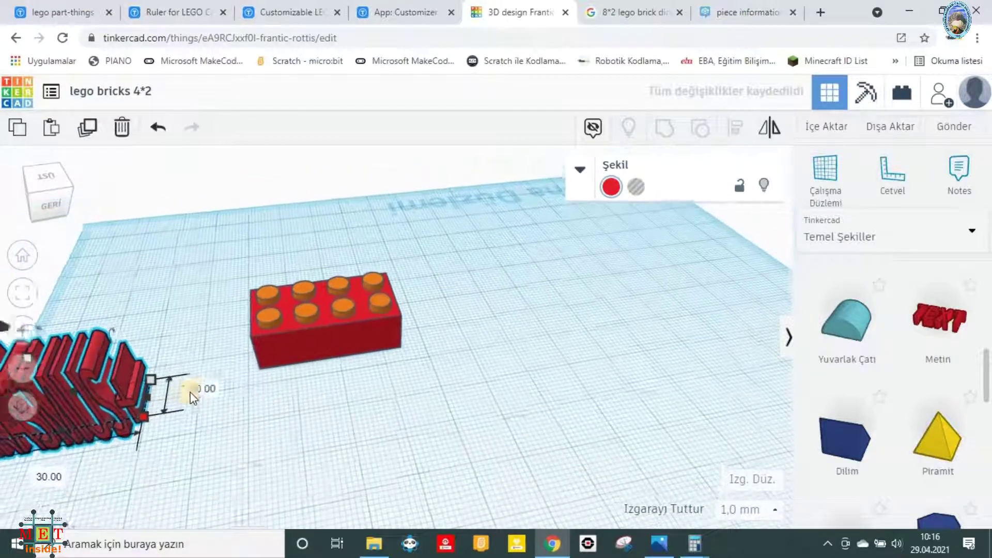
type("1.5")
key("Return")
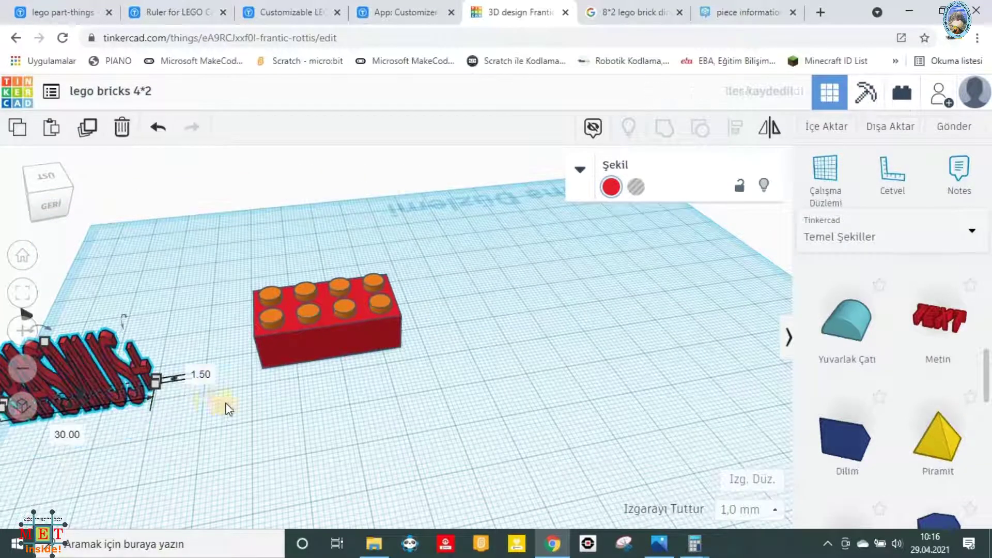
Step: Roughly adjust the height of the ERASMUS+ text to suit the brick's side
left_click_drag(43, 339, 135, 397)
left_click(87, 350)
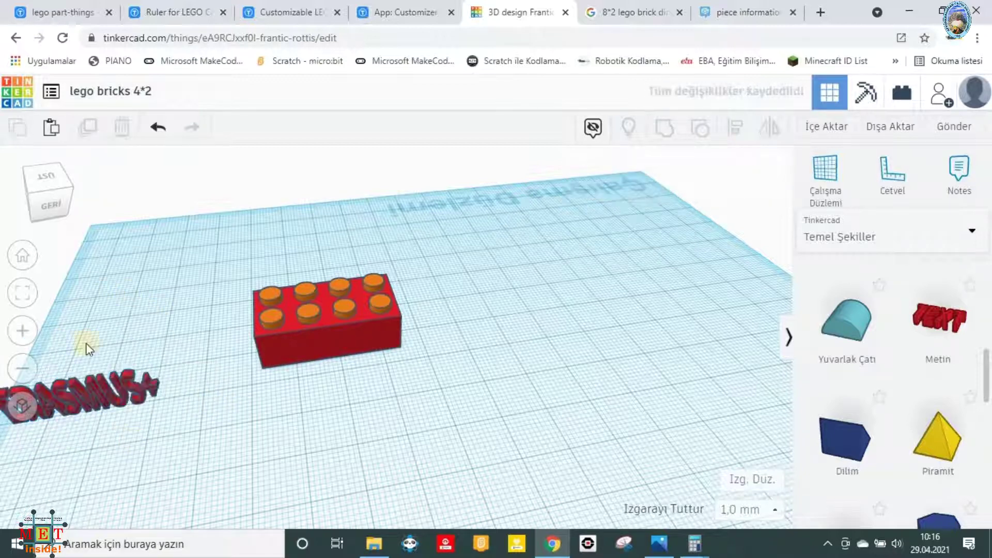
left_click(78, 385)
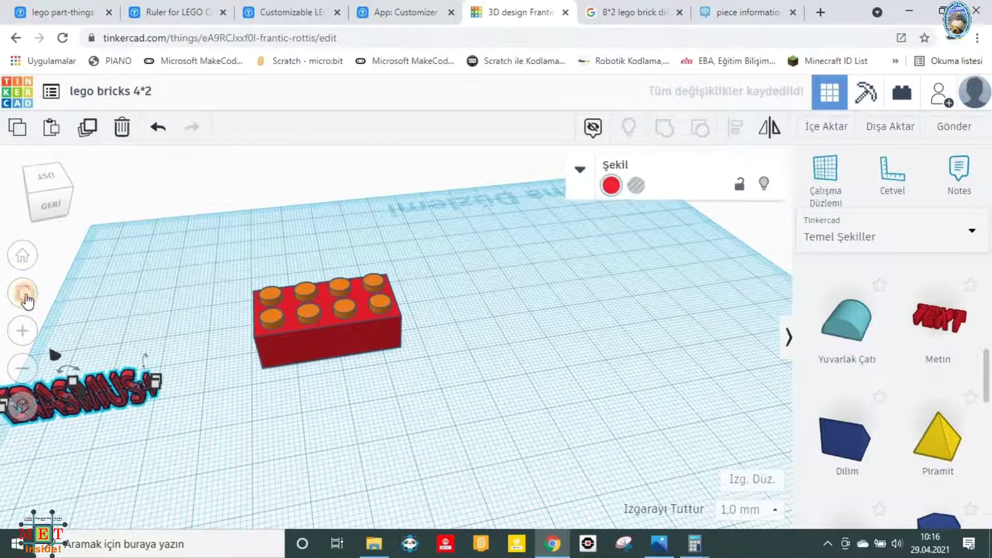
left_click(23, 293)
left_click_drag(396, 271, 402, 203)
left_click(480, 389)
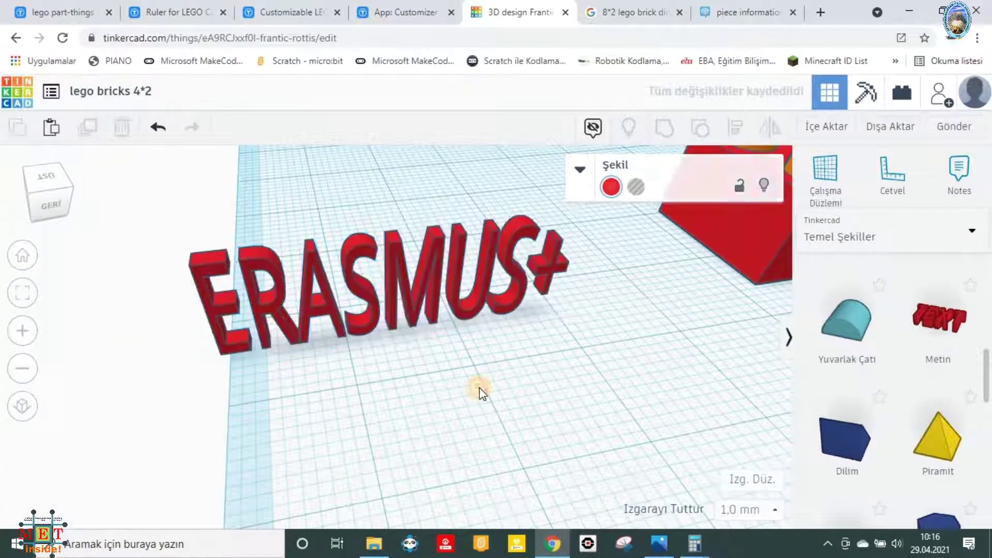
Step: Recolour the ERASMUS+ text yellow
left_click(557, 325)
left_click(611, 186)
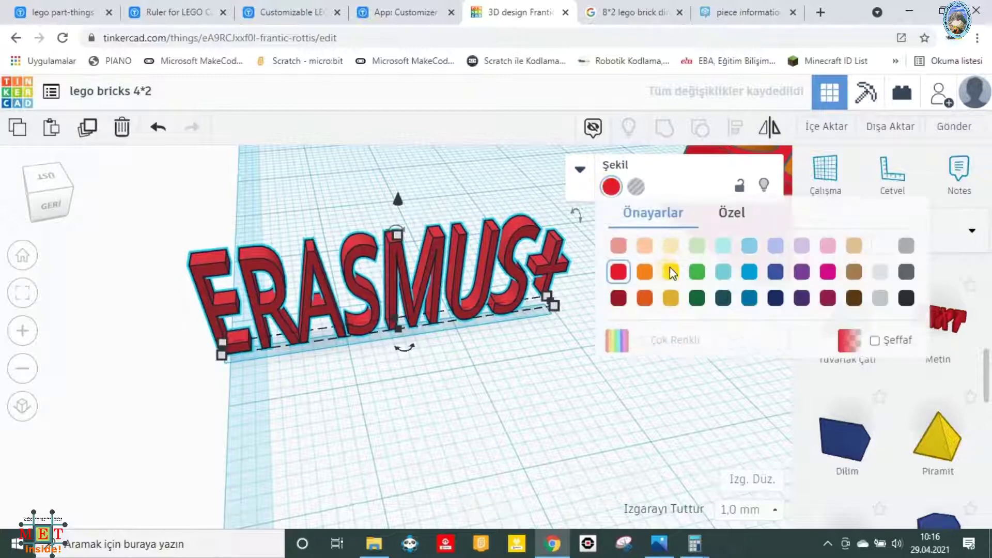
left_click(672, 270)
left_click(564, 426)
Step: Move the ERASMUS+ text closer to the brick's back side
mouse_move(313, 299)
left_mouse_down()
mouse_move(512, 352)
mouse_move(631, 354)
left_mouse_up()
right_click_drag(538, 421, 454, 426)
scroll(454, 426, "down", 3)
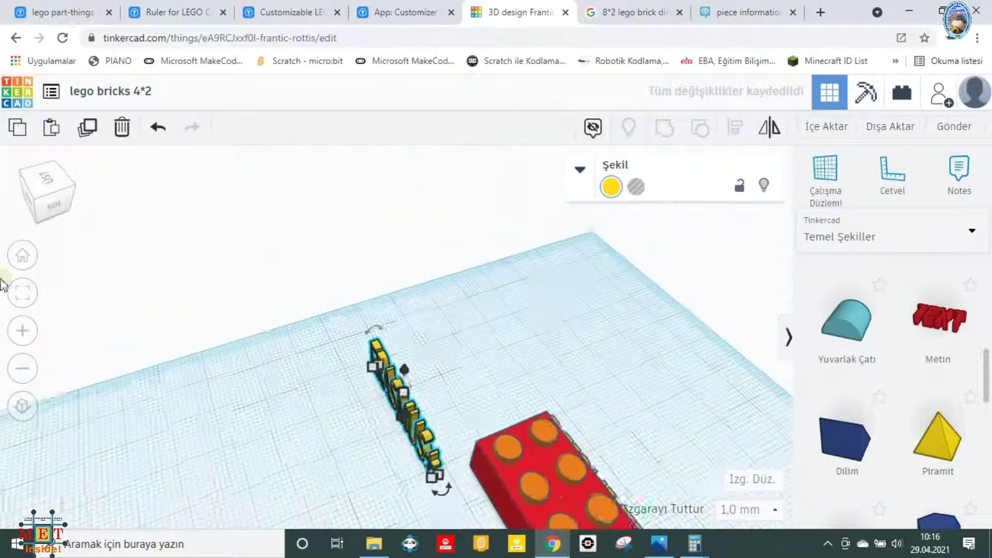
left_click(23, 261)
mouse_move(281, 395)
left_mouse_down()
mouse_move(343, 415)
mouse_move(310, 418)
left_mouse_up()
mouse_move(269, 421)
right_mouse_down()
mouse_move(606, 361)
mouse_move(315, 340)
mouse_move(233, 259)
right_mouse_up()
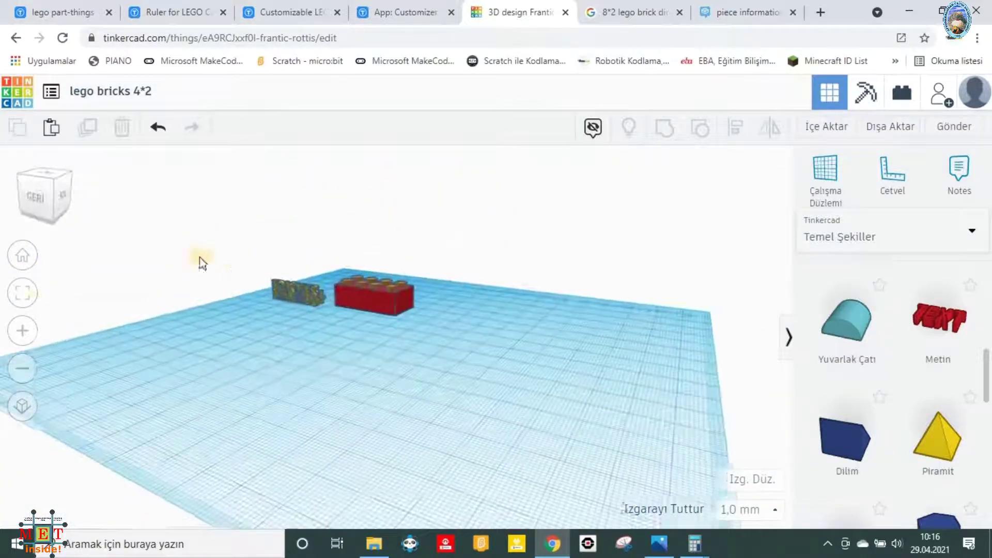
Step: Align the ERASMUS+ text with the brick so it is centred along the brick's length
left_click(22, 293)
left_click_drag(605, 474, 604, 473)
key("l")
left_click(349, 388)
left_click(389, 437)
Step: Set the height of the ERASMUS+ text to 8 mm
mouse_move(155, 454)
right_mouse_down()
mouse_move(254, 428)
mouse_move(443, 436)
mouse_move(240, 440)
mouse_move(368, 357)
right_mouse_up()
left_click(368, 354)
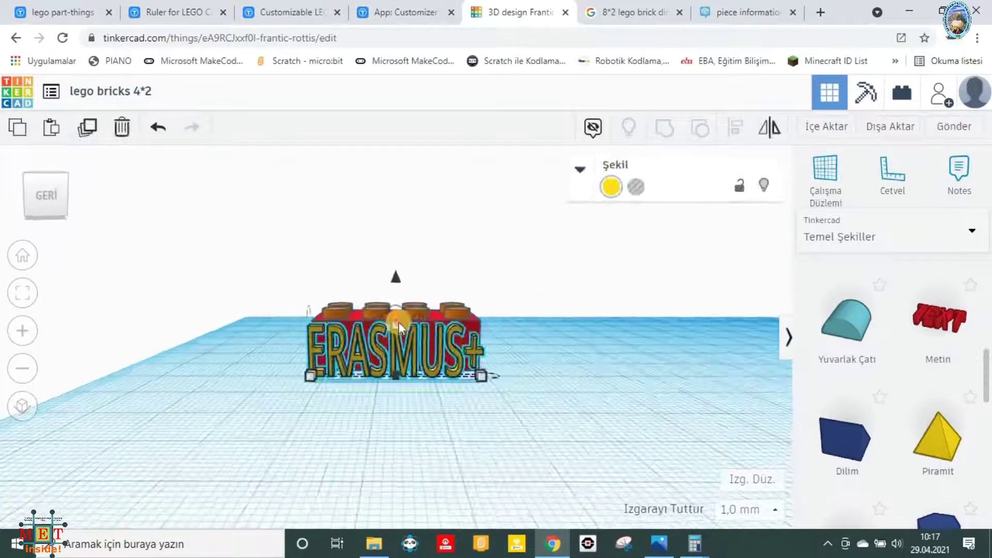
type("8")
key("Return")
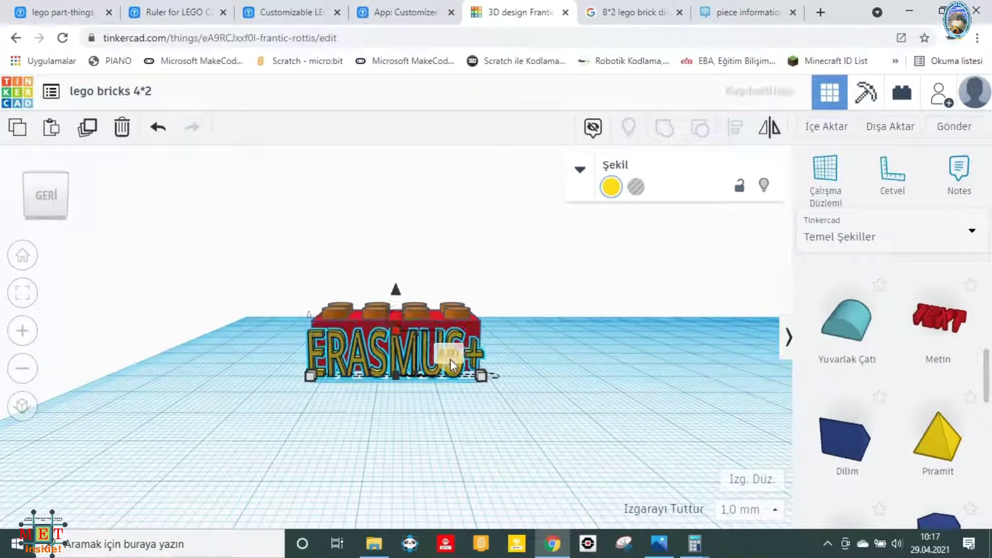
Step: Nudge the ERASMUS+ text step by step up to the brick's back face, leaving the letters protruding from it
left_click(383, 421)
mouse_move(237, 391)
right_mouse_down()
mouse_move(476, 390)
mouse_move(434, 405)
mouse_move(483, 401)
mouse_move(283, 428)
mouse_move(353, 399)
right_mouse_up()
right_click_drag(143, 418, 467, 410)
left_click(472, 402)
key("Left")
key("Left")
key("Left")
key("Left")
key("Left")
key("Left")
key("Left")
key("Left")
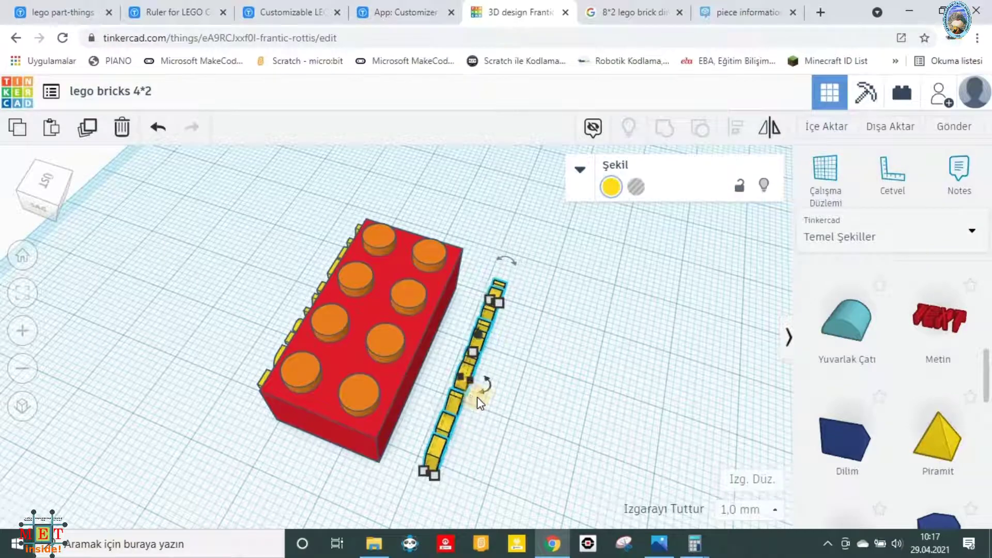
key("Left")
key("Left")
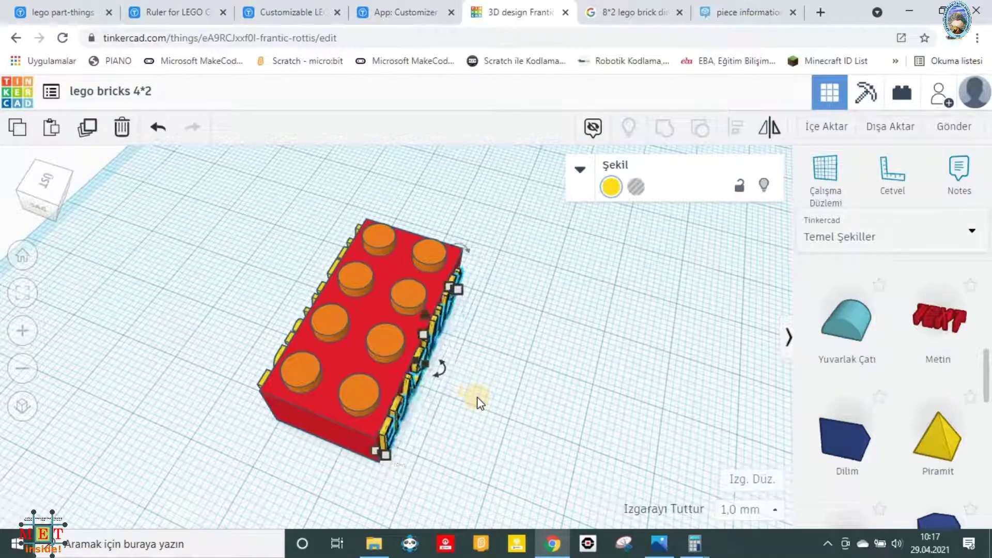
Step: Group the brick and the ERASMUS+ text into one multicolour shape
mouse_move(311, 510)
right_mouse_down()
mouse_move(443, 411)
mouse_move(491, 355)
mouse_move(439, 337)
mouse_move(138, 410)
mouse_move(228, 419)
right_mouse_up()
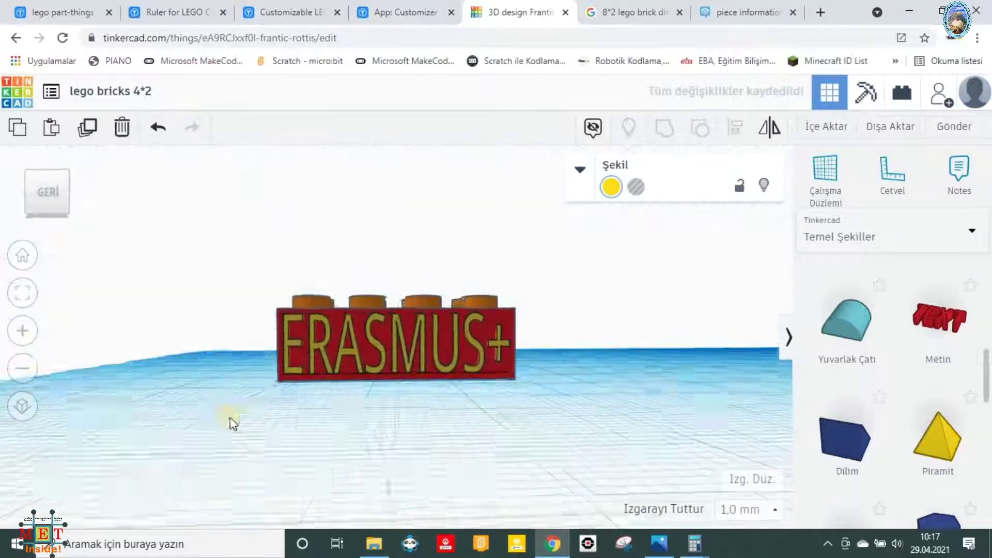
left_click(51, 442)
left_click(485, 375)
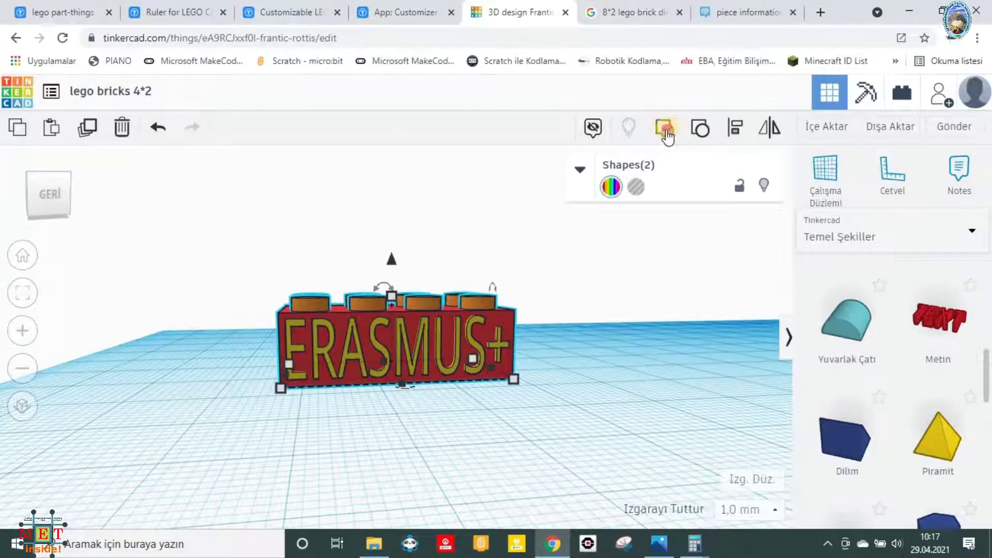
left_click(567, 325)
Step: Enlarge the view of the finished brick and inspect the lettering on both long sides
left_click(379, 355)
key("f")
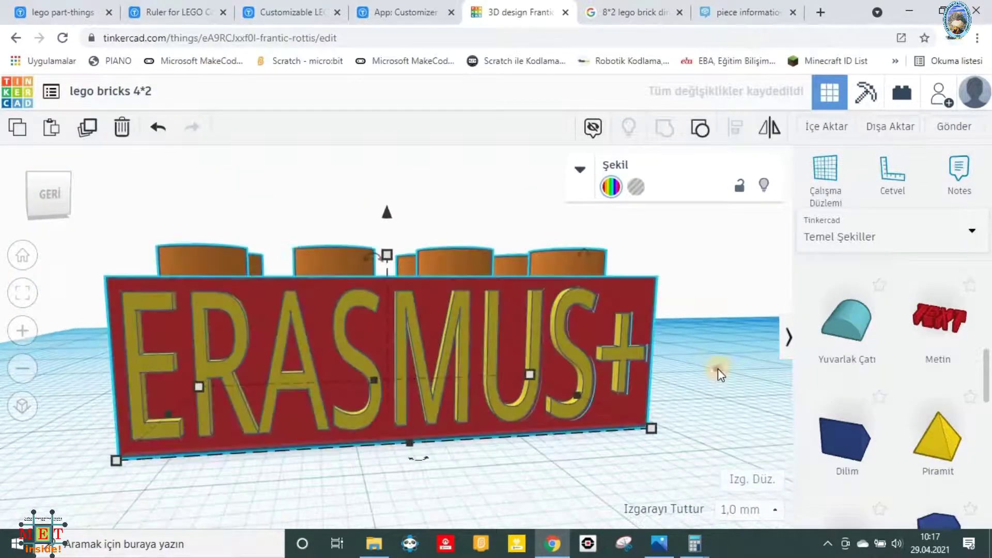
left_click(718, 368)
left_click(787, 338)
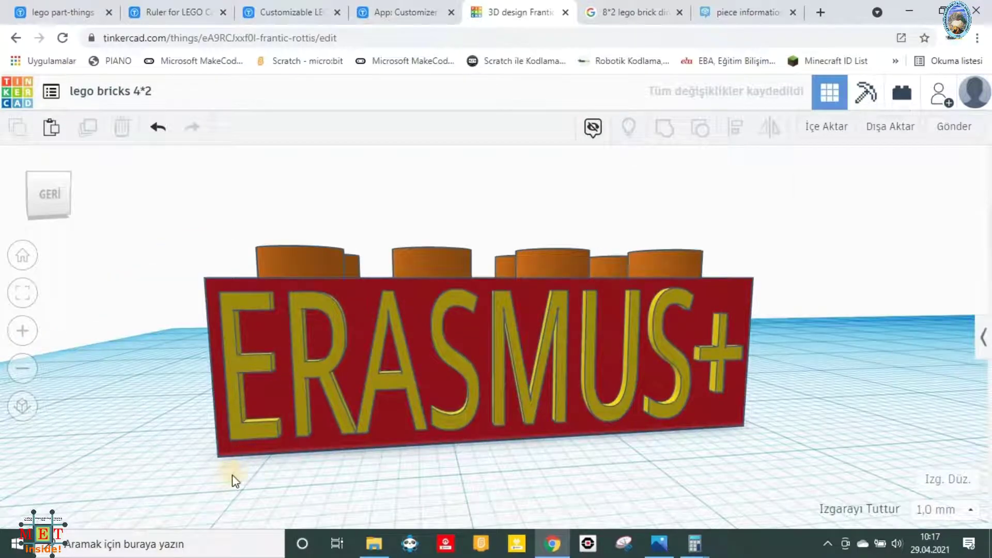
mouse_move(28, 193)
left_mouse_down()
mouse_move(92, 188)
mouse_move(200, 240)
mouse_move(101, 241)
left_mouse_up()
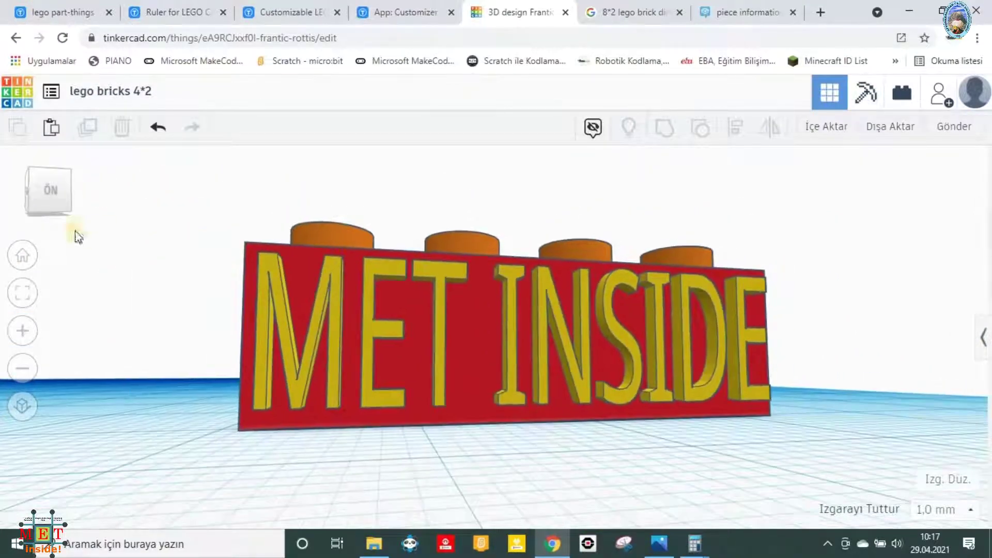
left_click_drag(44, 196, 72, 192)
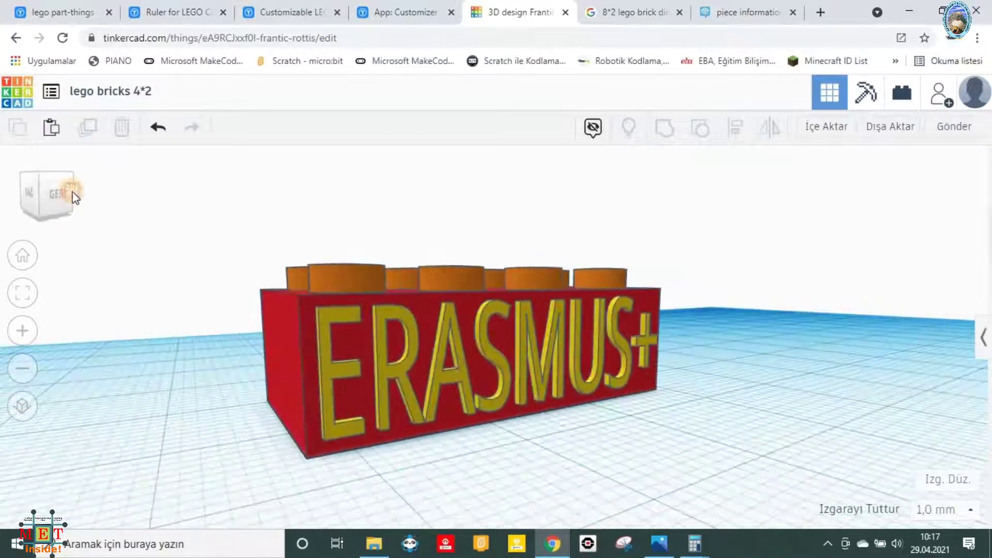